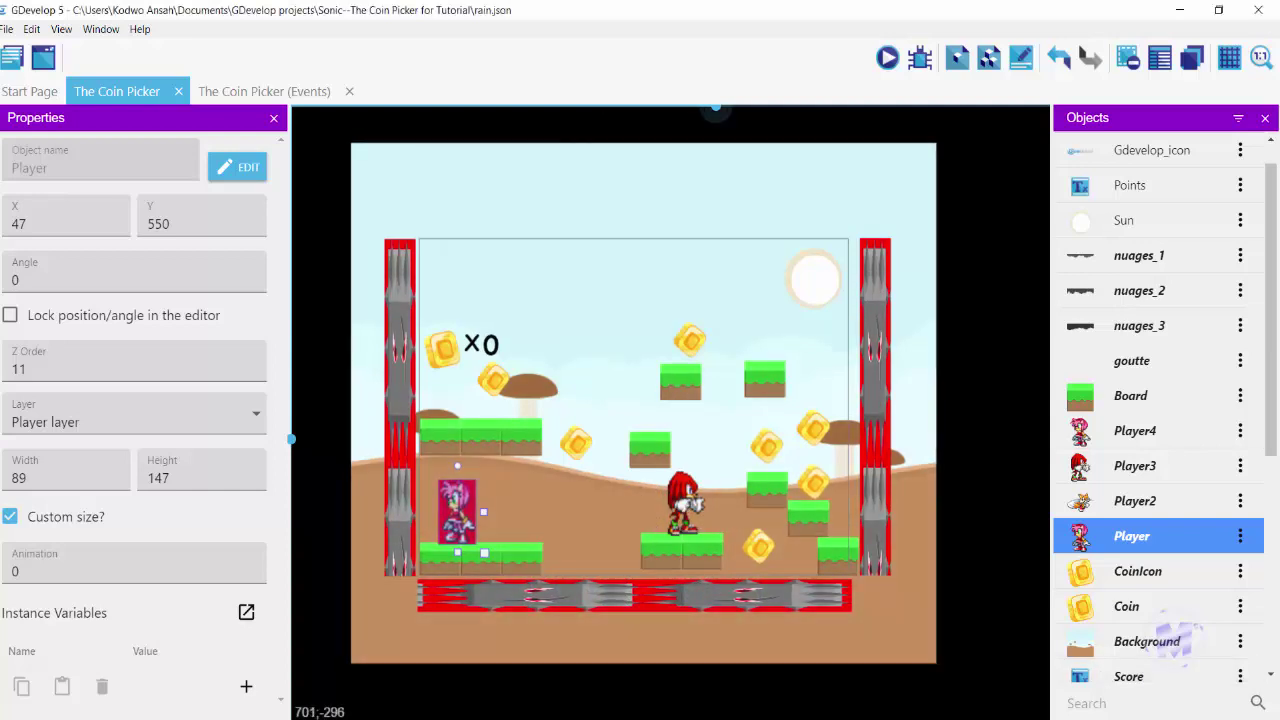
Step: Delete the old Trigger once sub-event playing SBAT_204.wav from the Player/Coin collision event
scroll(712, 107, left, 2)
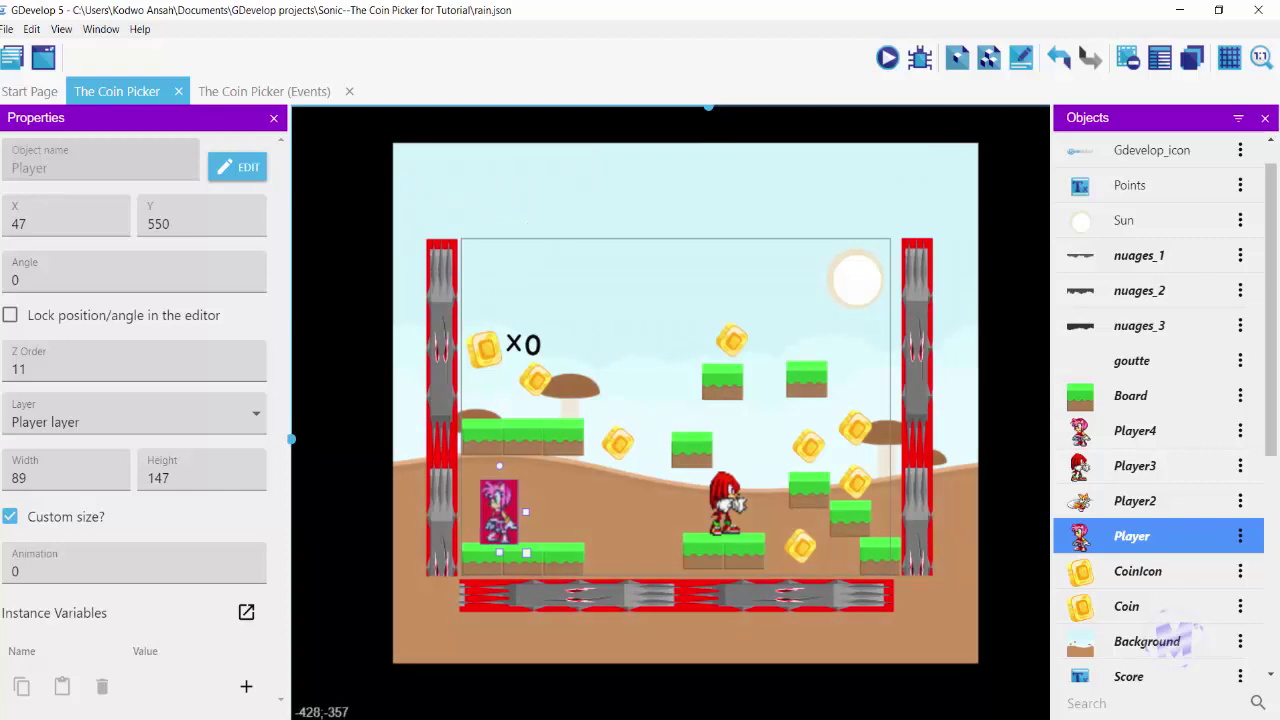
click(305, 90)
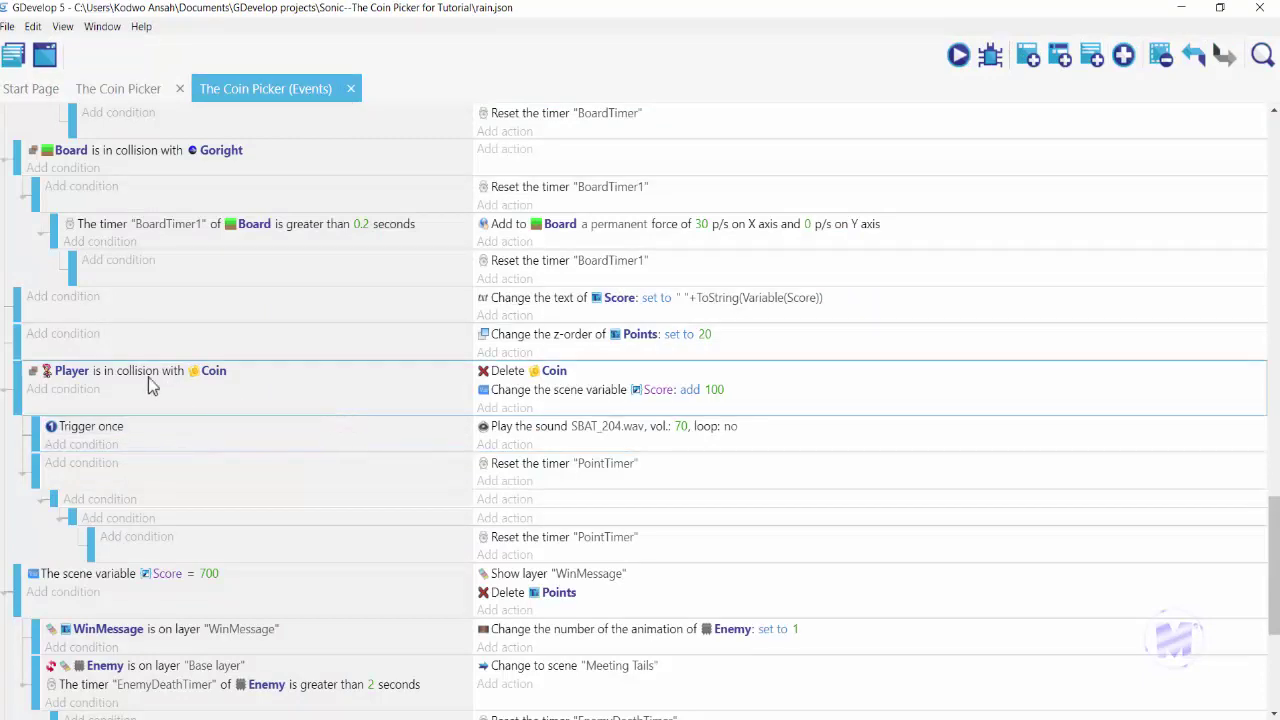
click(105, 373)
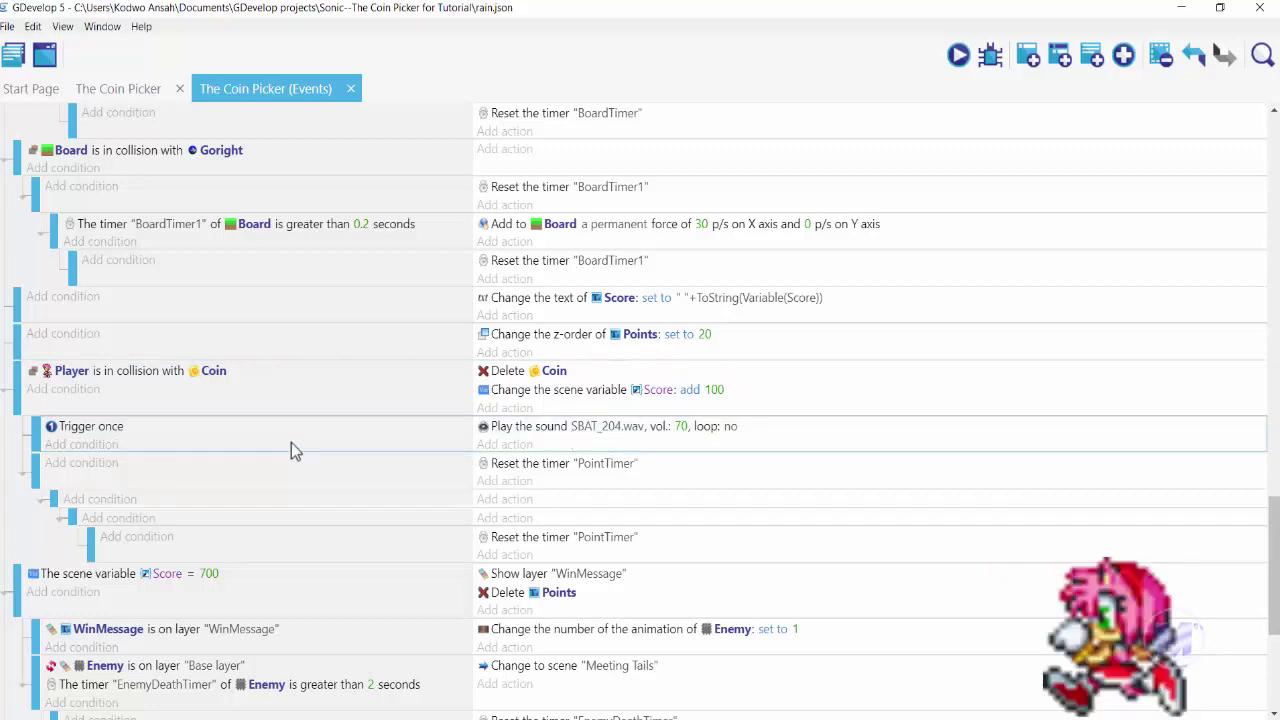
key(Delete)
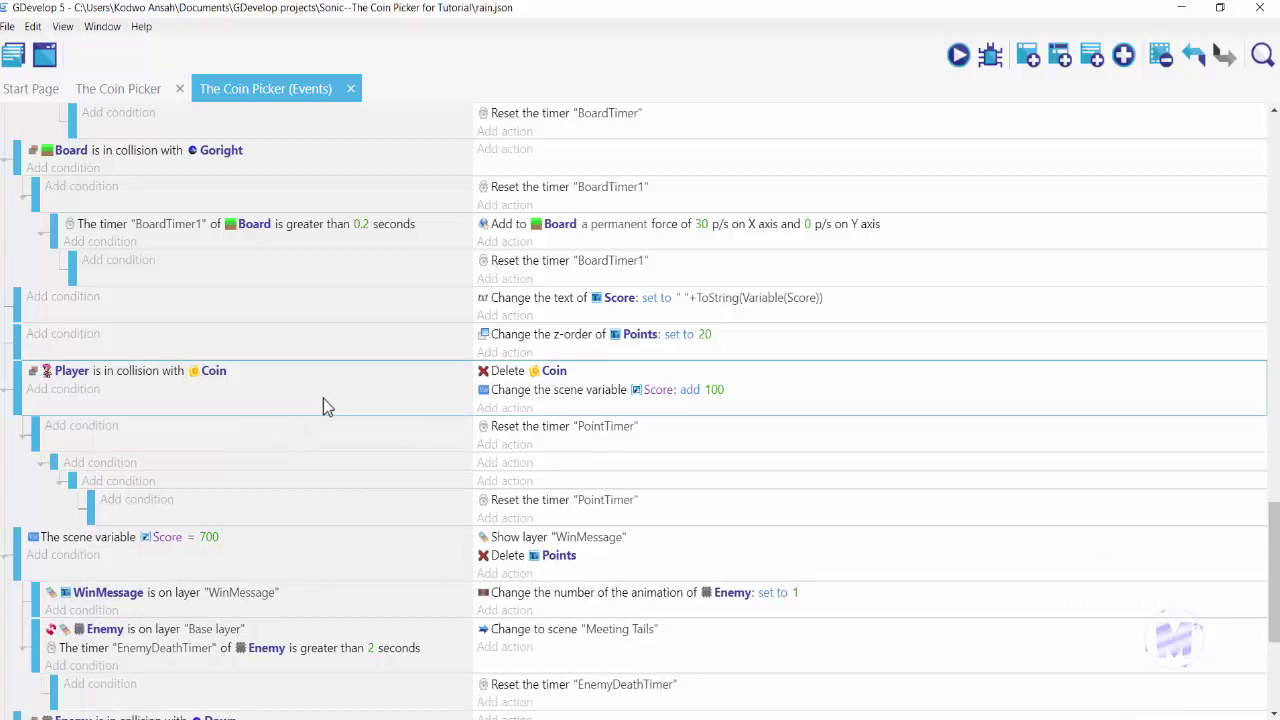
Step: Add a sub-event directly under 'Player is in collision with Coin' with a 'Trigger once while true' condition
click(1060, 58)
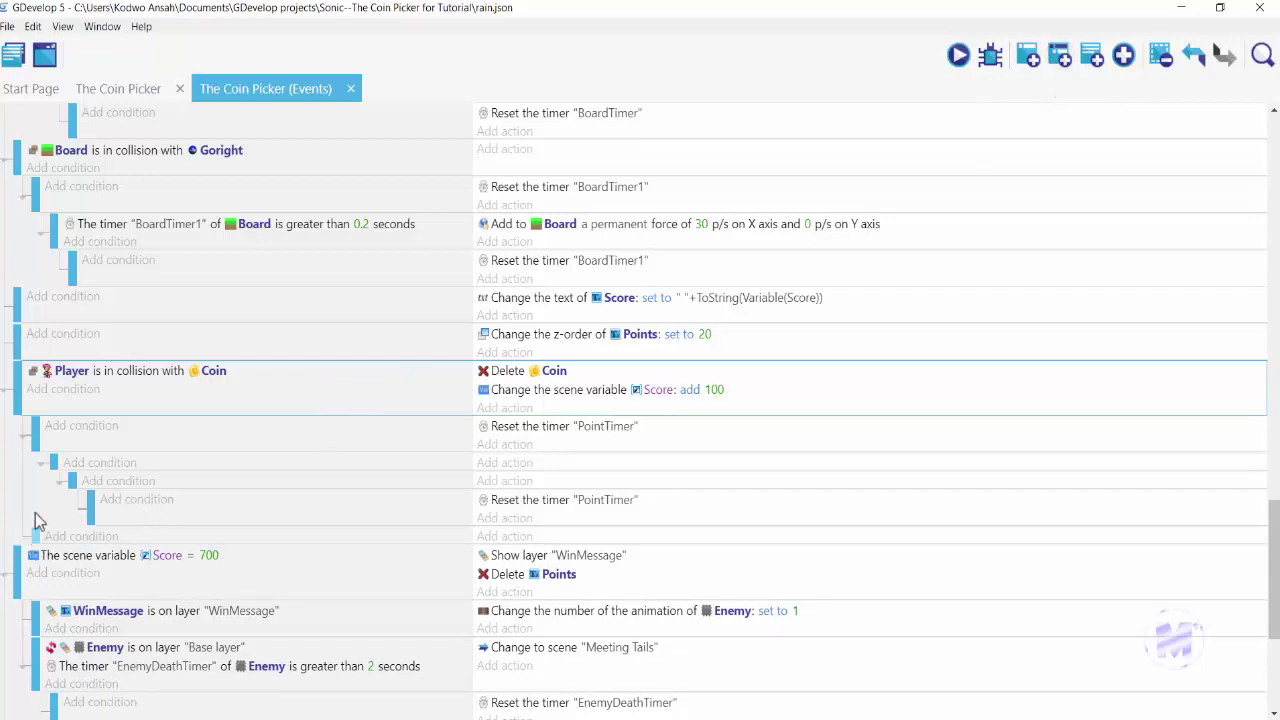
drag(36, 520, 35, 429)
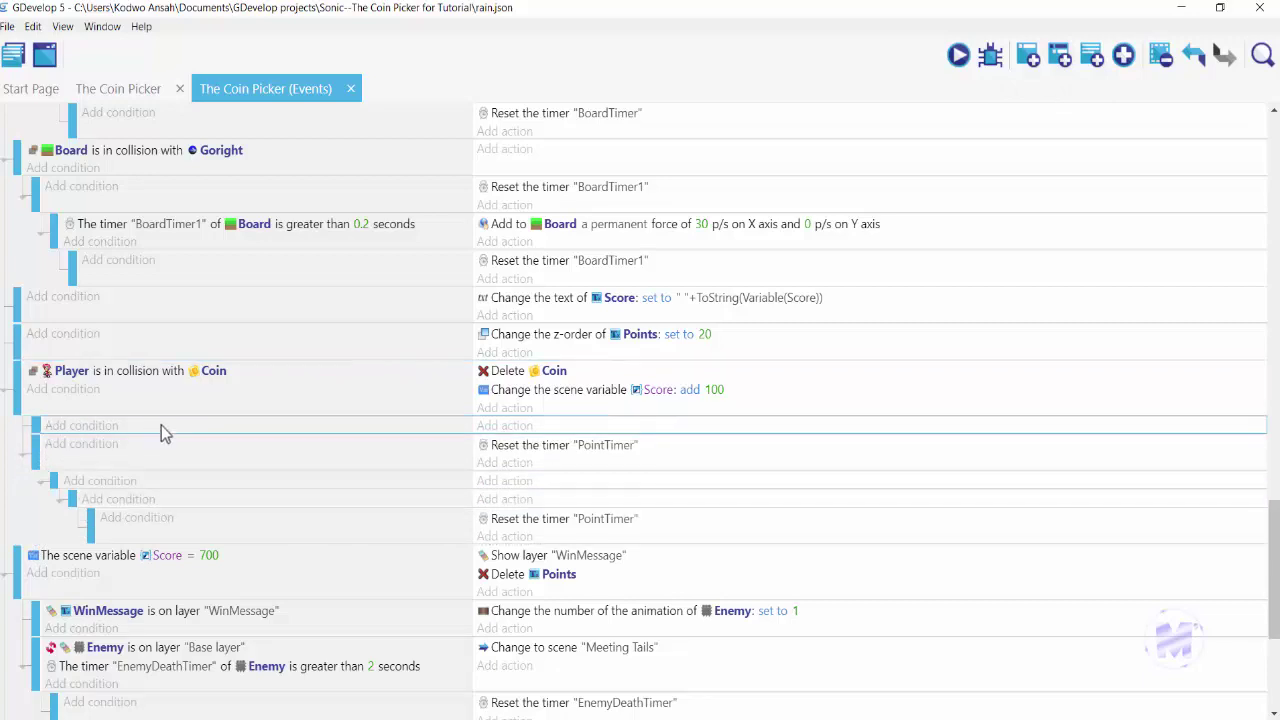
click(84, 426)
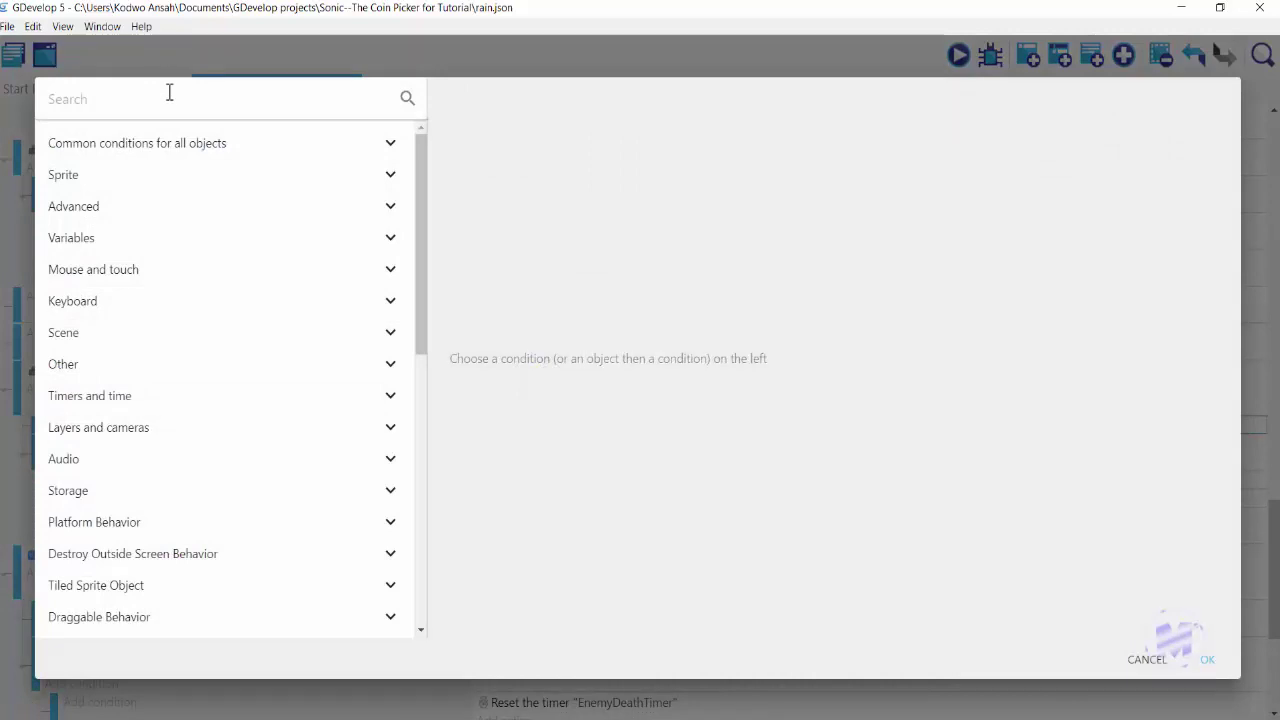
text(trigger)
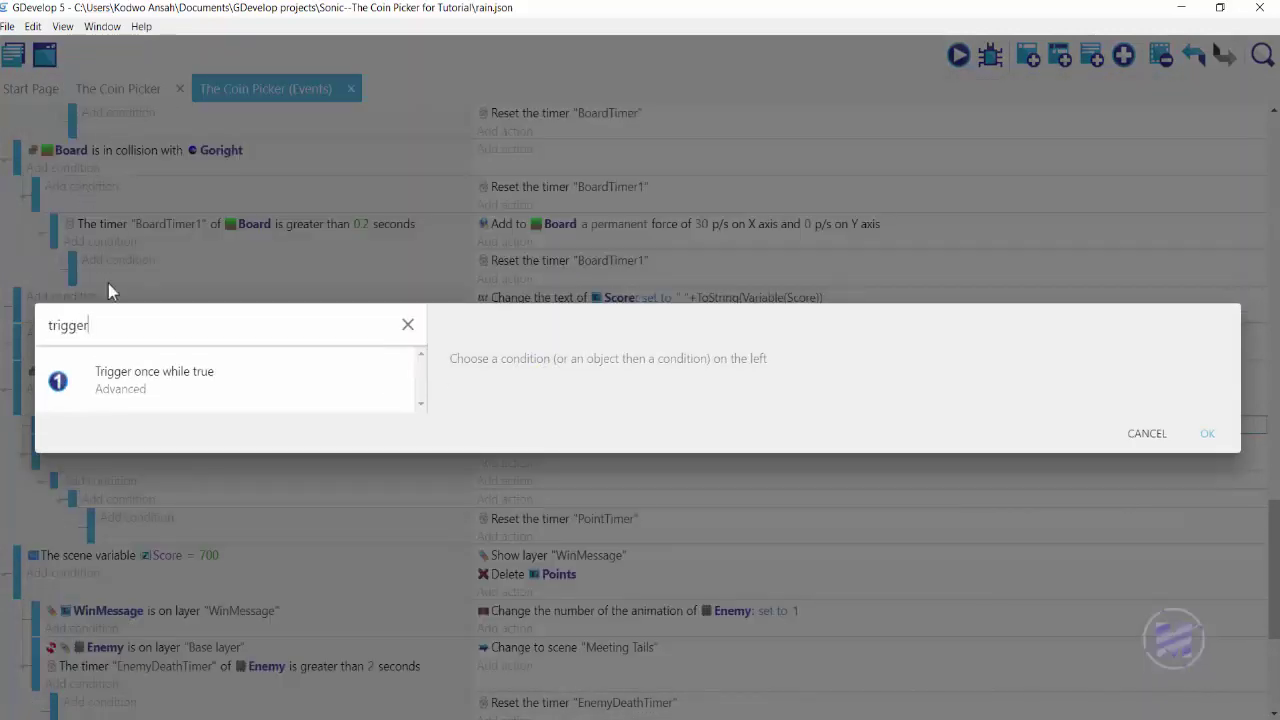
click(209, 378)
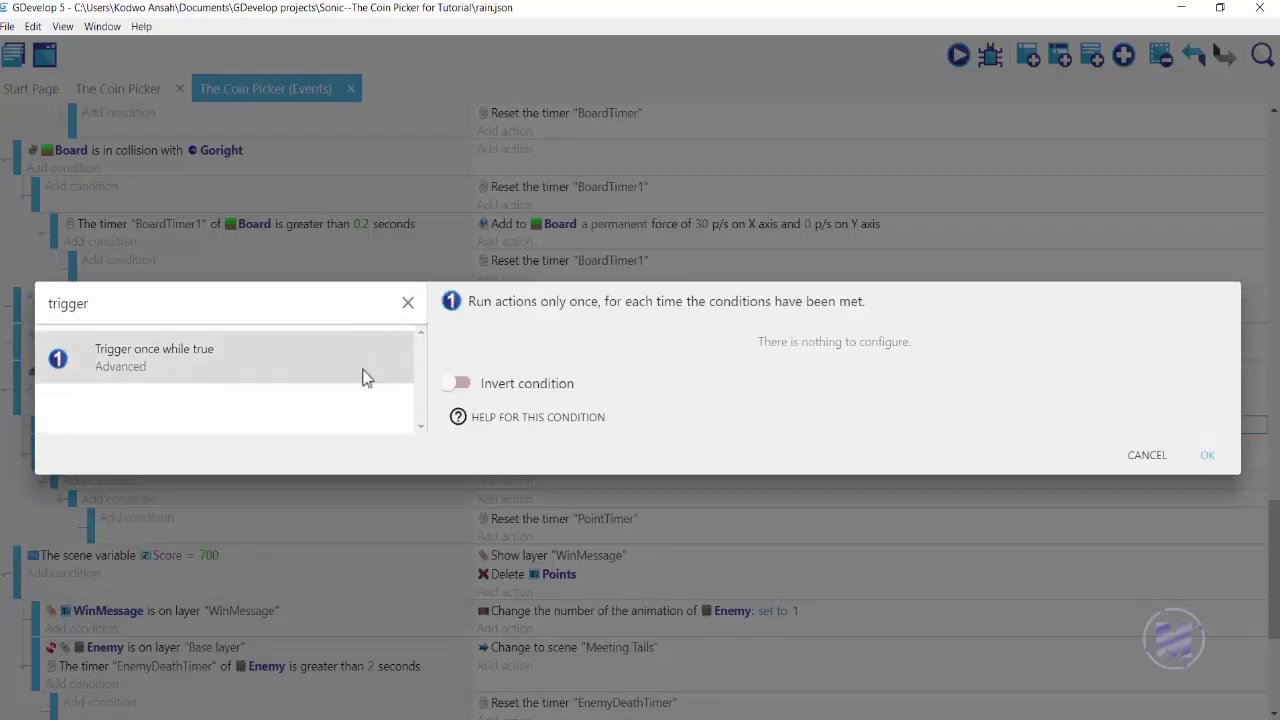
click(1212, 453)
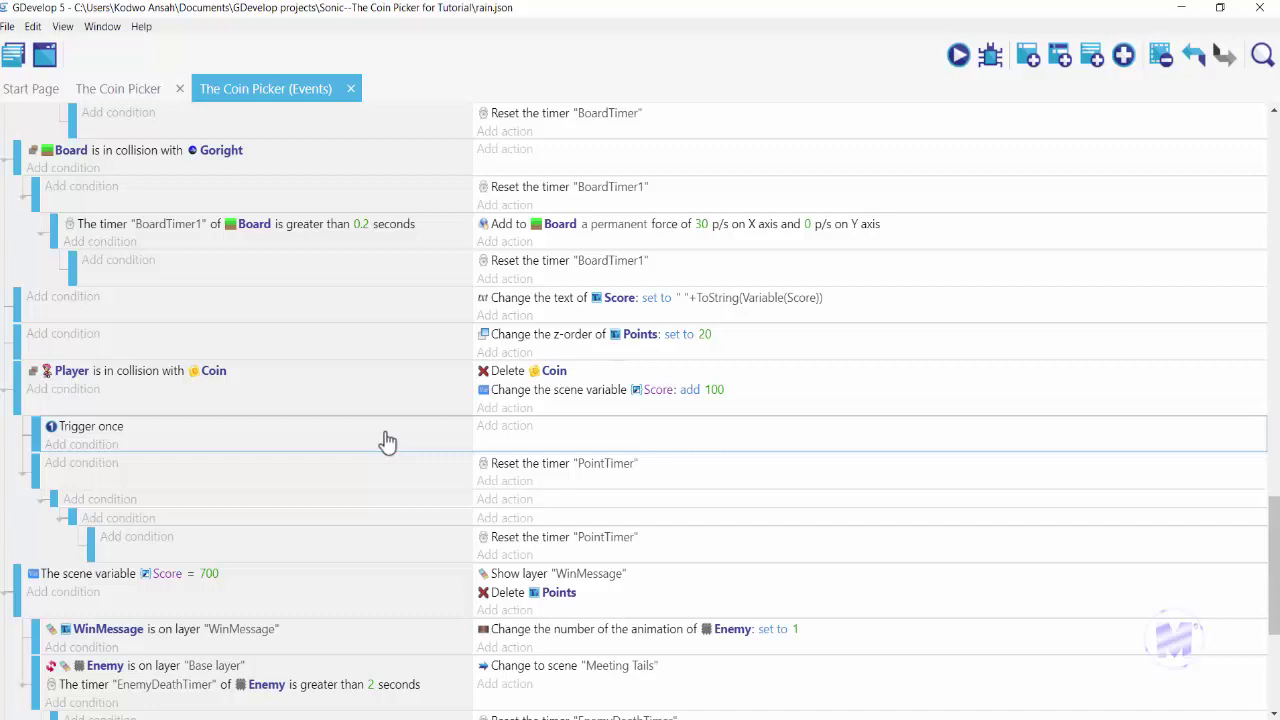
Step: Give the Trigger once sub-event an Audio 'Play a sound' action
click(350, 440)
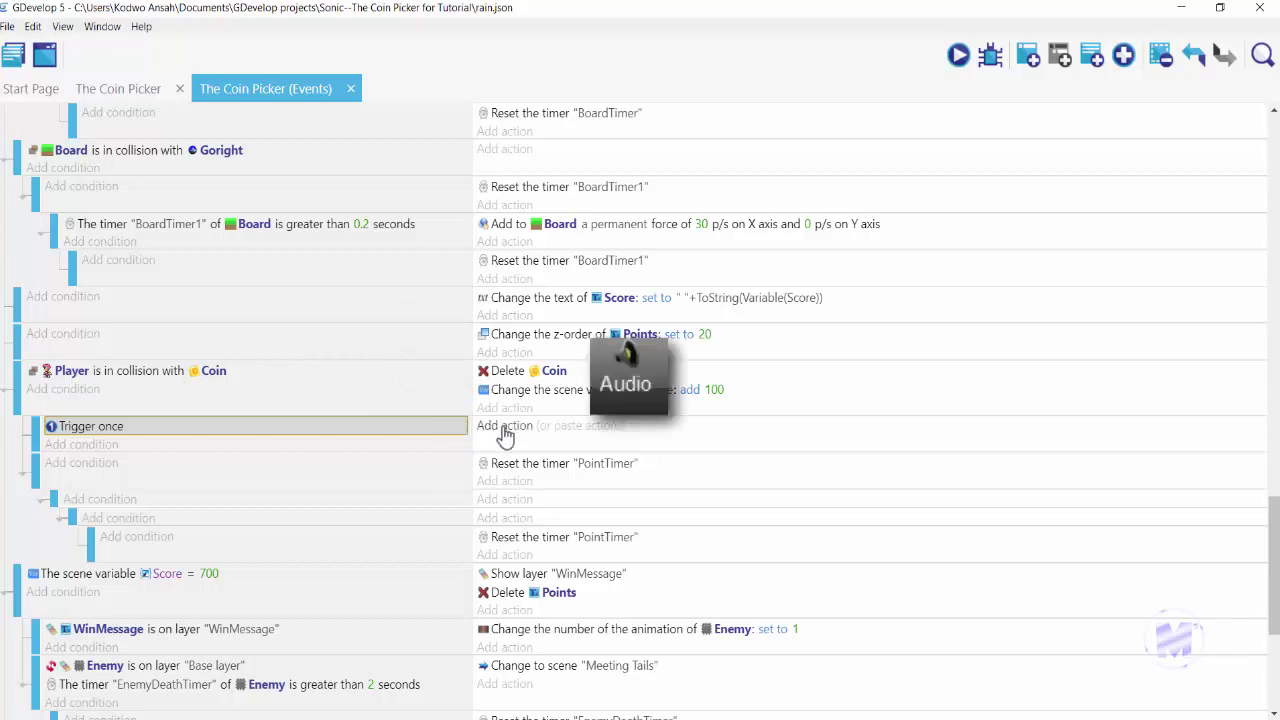
click(354, 370)
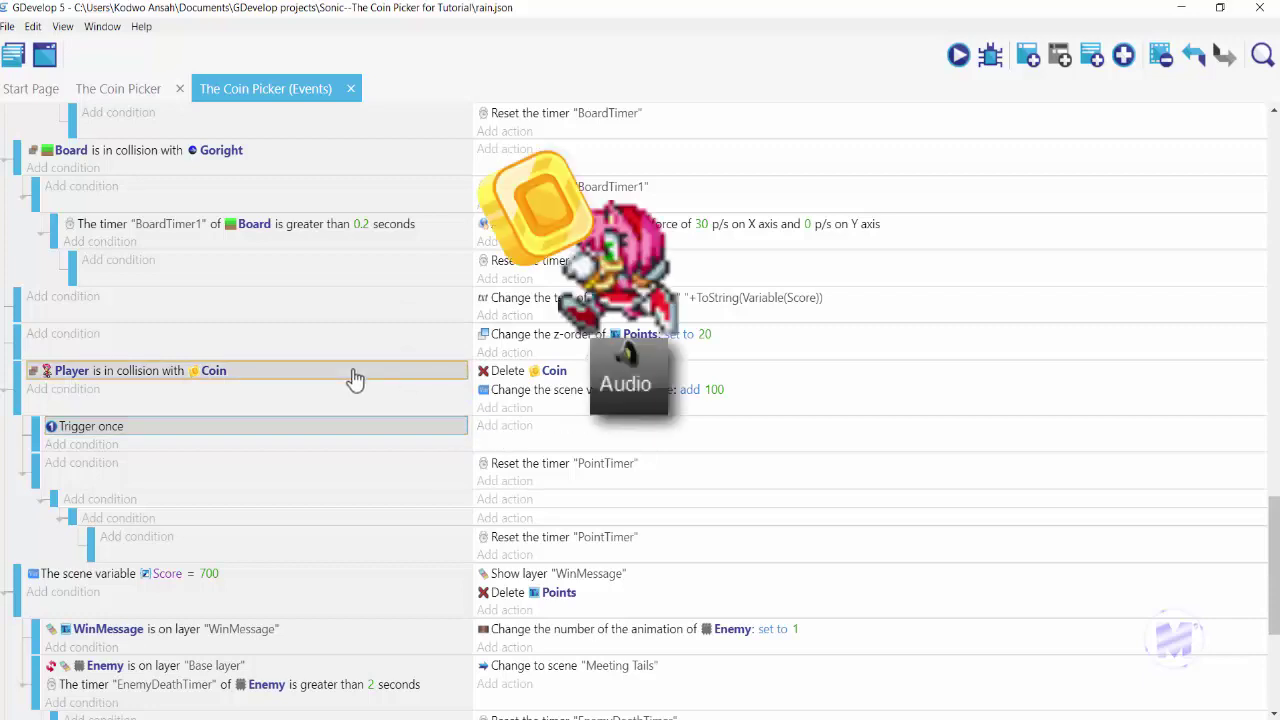
click(514, 428)
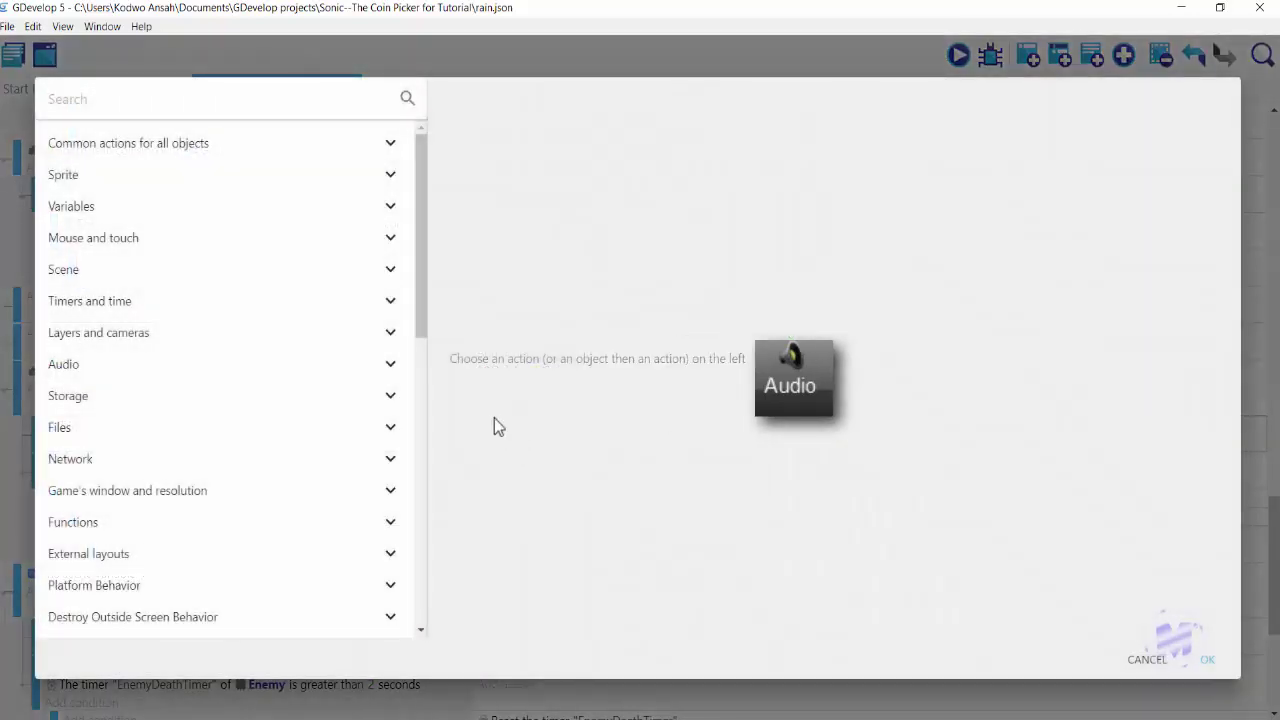
click(331, 370)
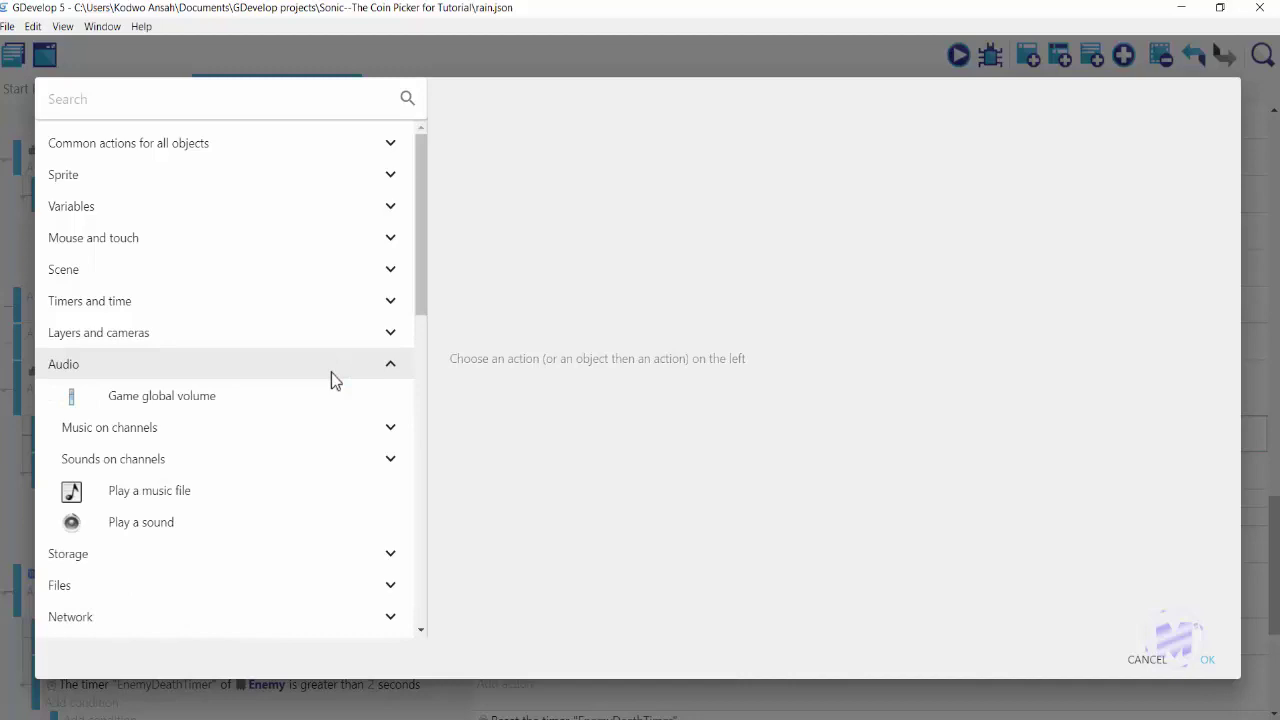
click(295, 524)
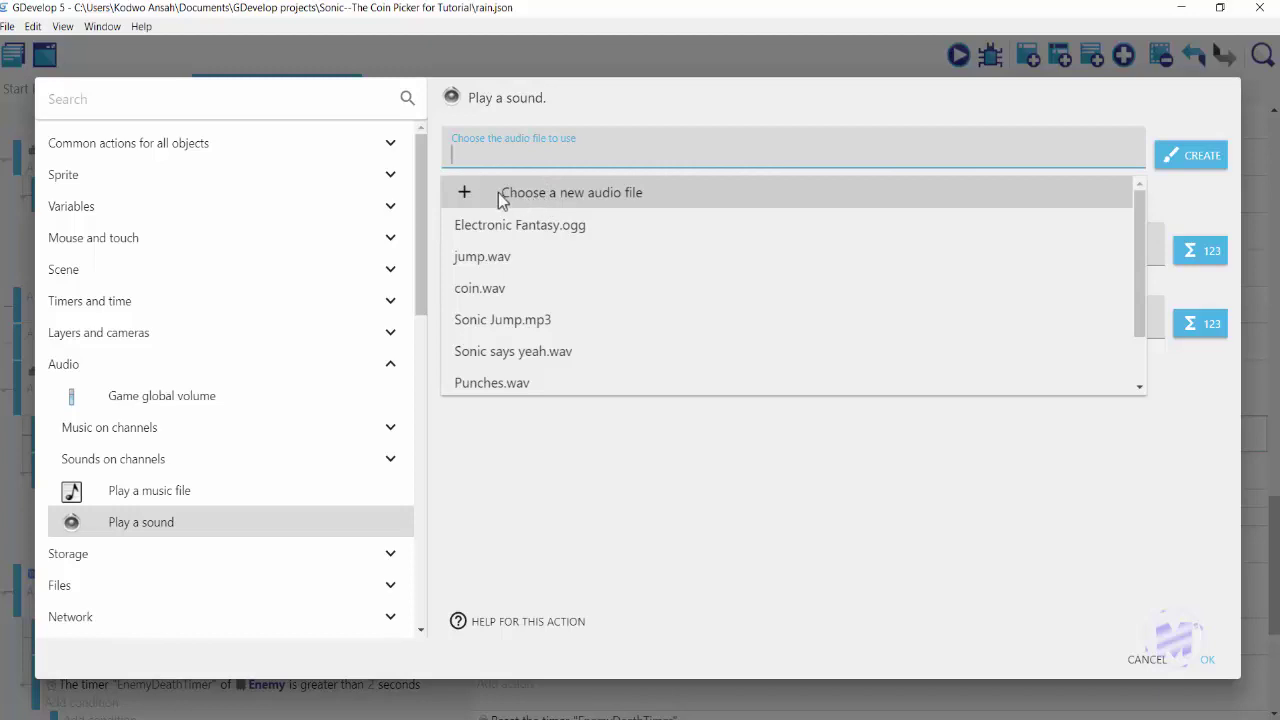
Step: Load SBAT_204 from the tutorial project folder as the action's audio file
click(468, 192)
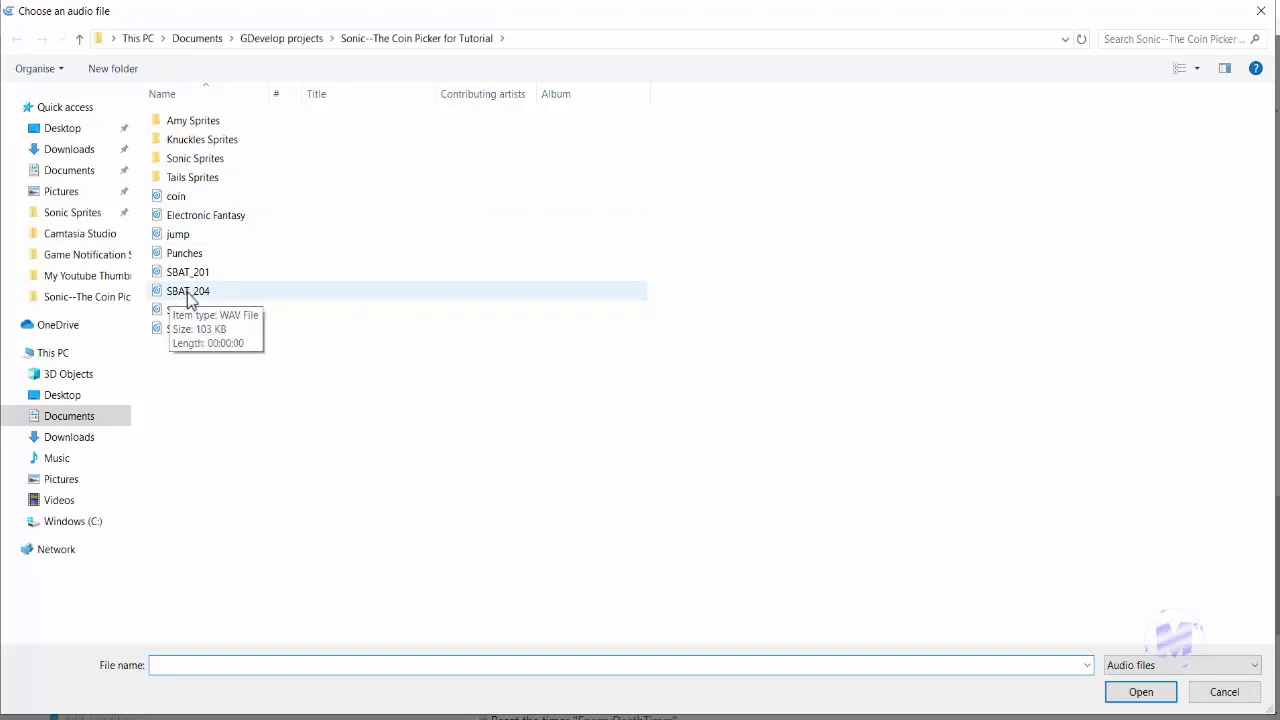
click(224, 291)
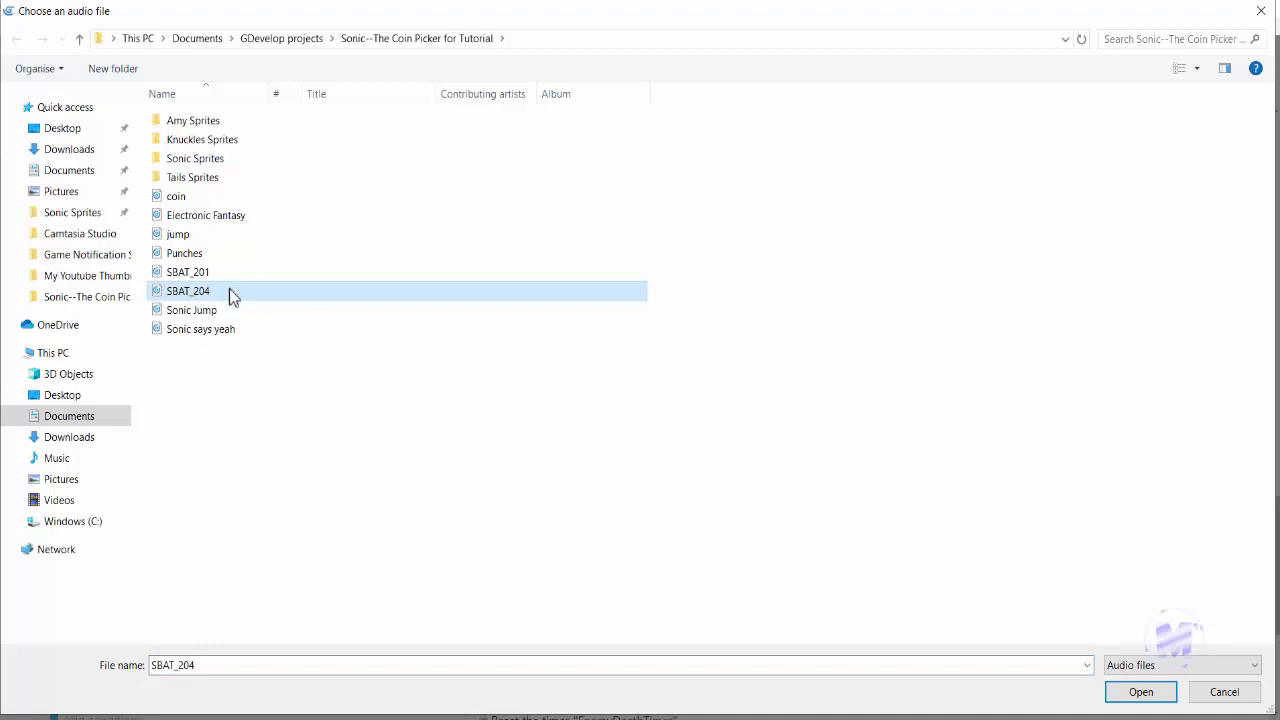
click(1146, 692)
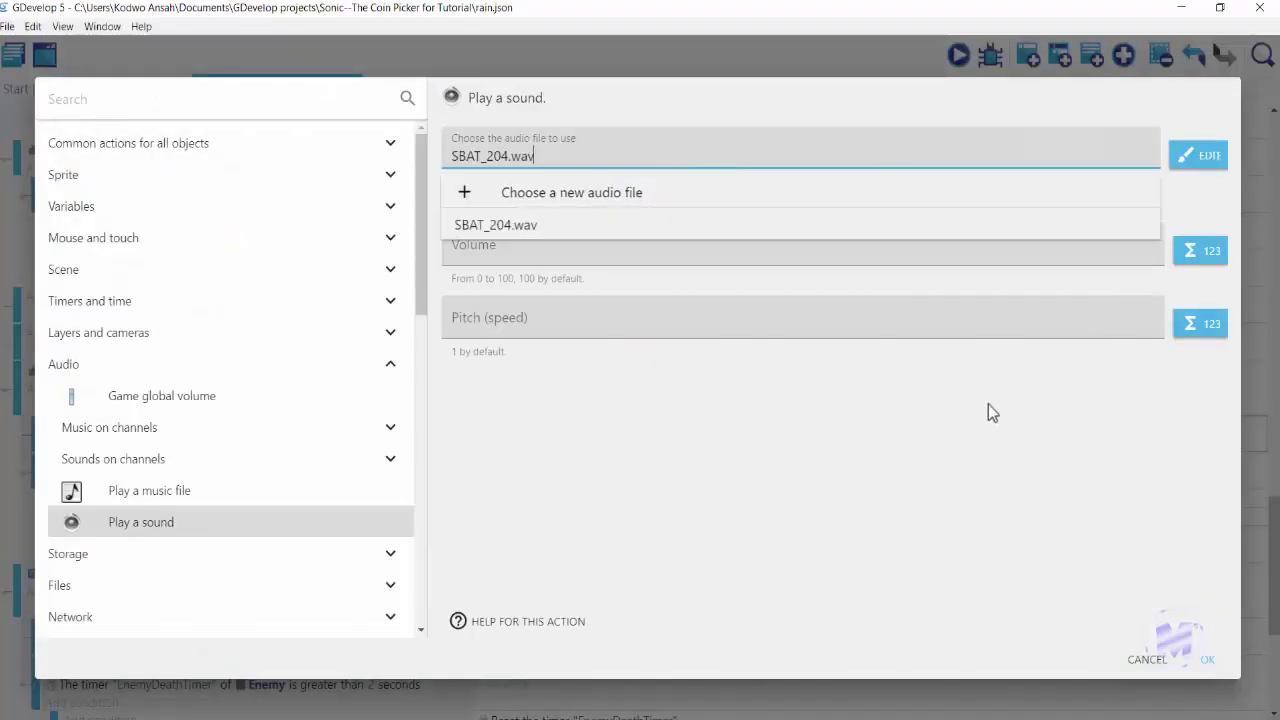
Step: Set the sound's volume to 70 without looping and add the Play a sound action
click(713, 257)
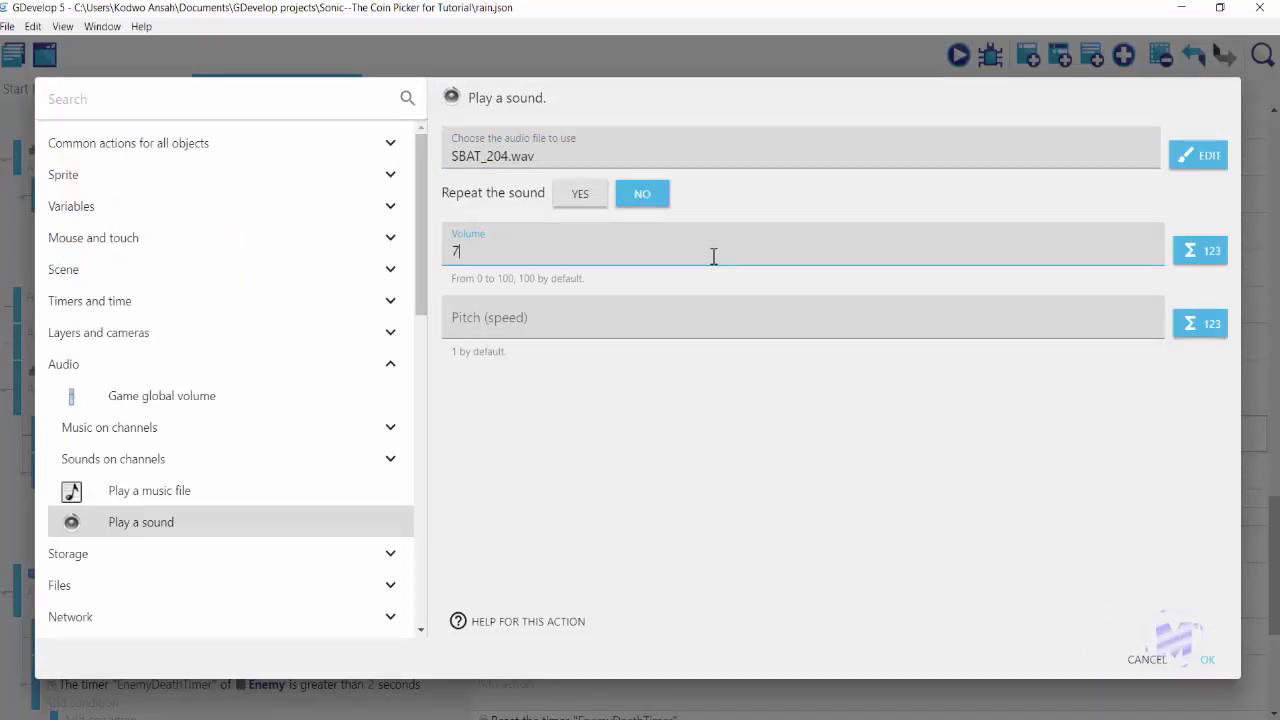
click(664, 324)
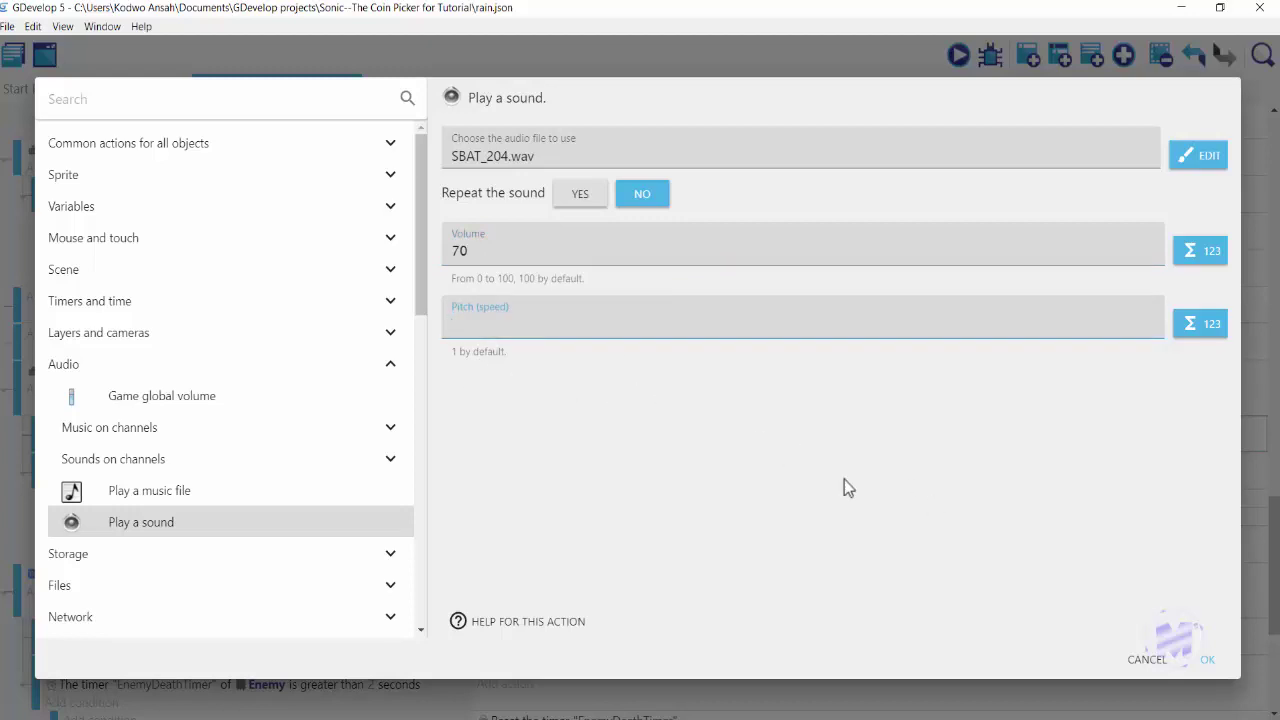
click(1210, 660)
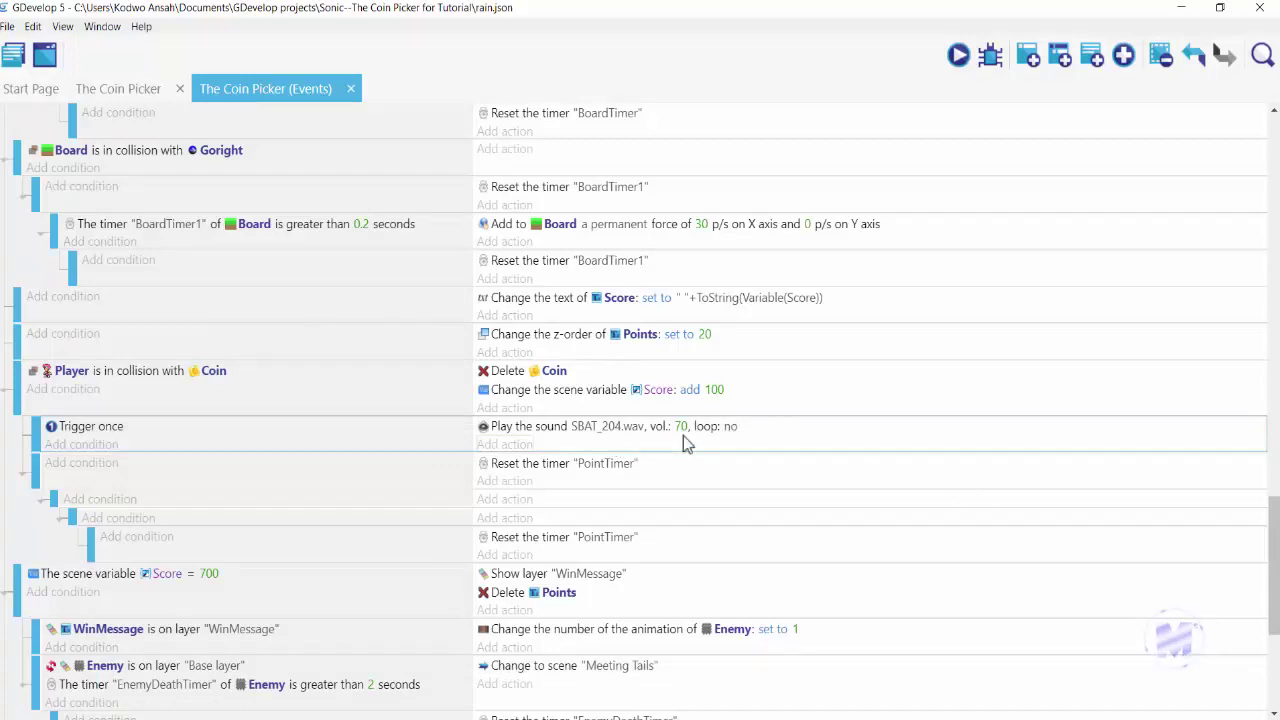
click(766, 430)
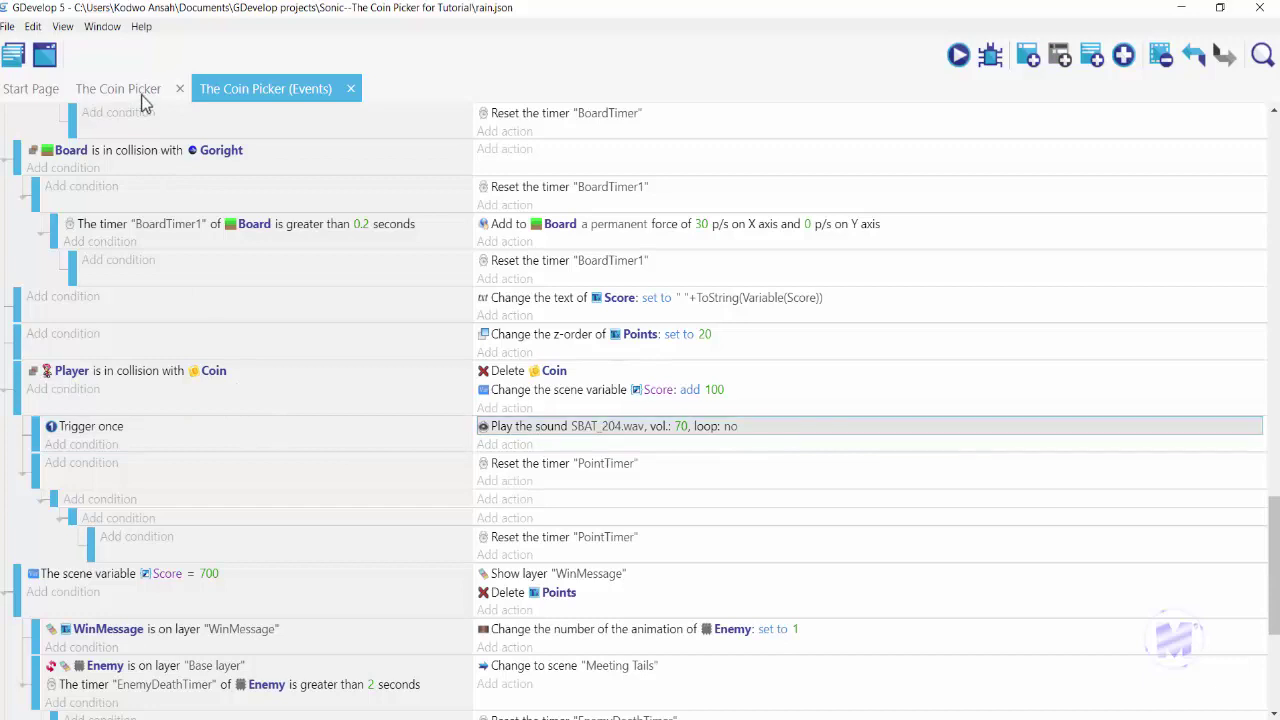
Step: Launch a preview of The Coin Picker scene from its layout
click(102, 92)
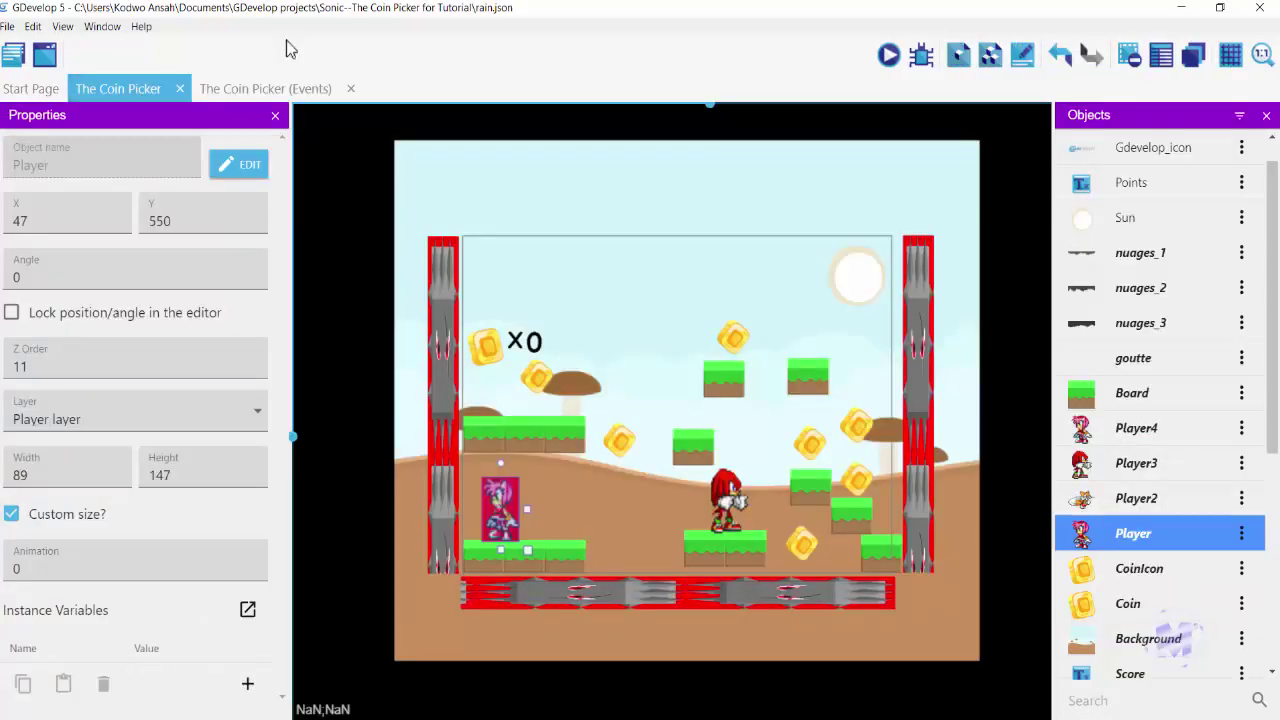
click(888, 58)
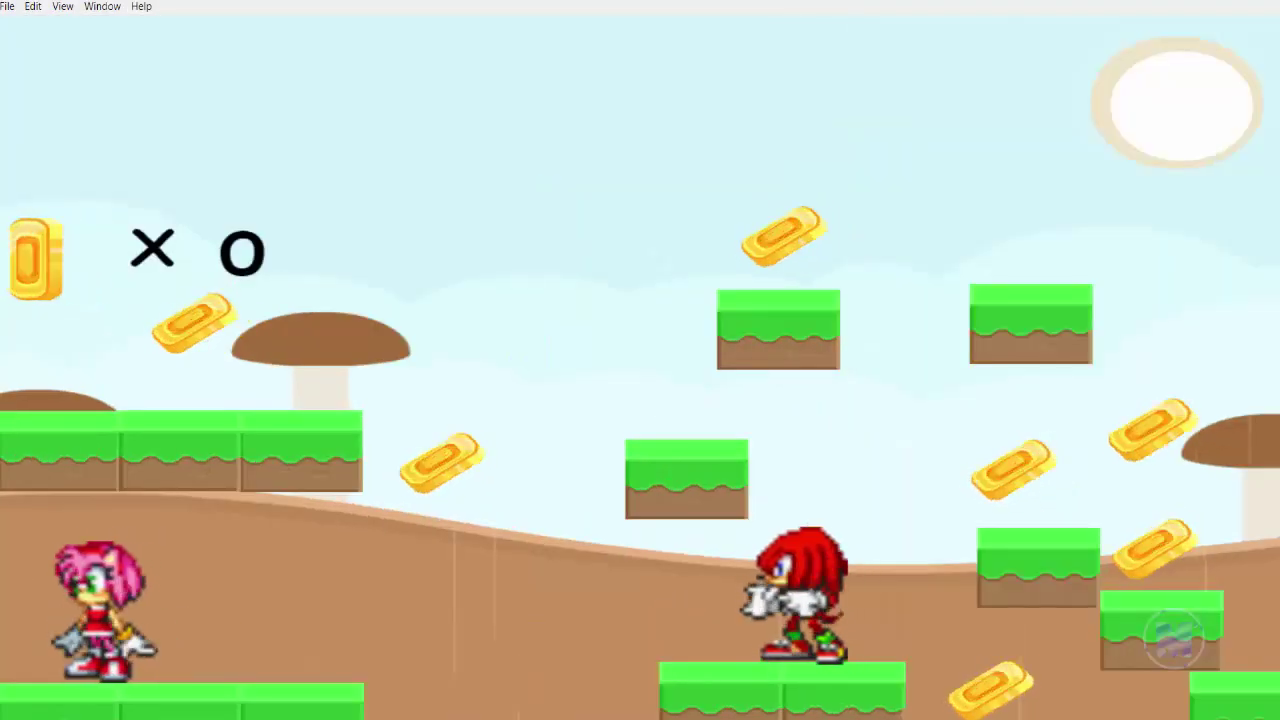
Step: Run and jump across the middle, right and left platforms, collecting the nearby coins
key(Right)
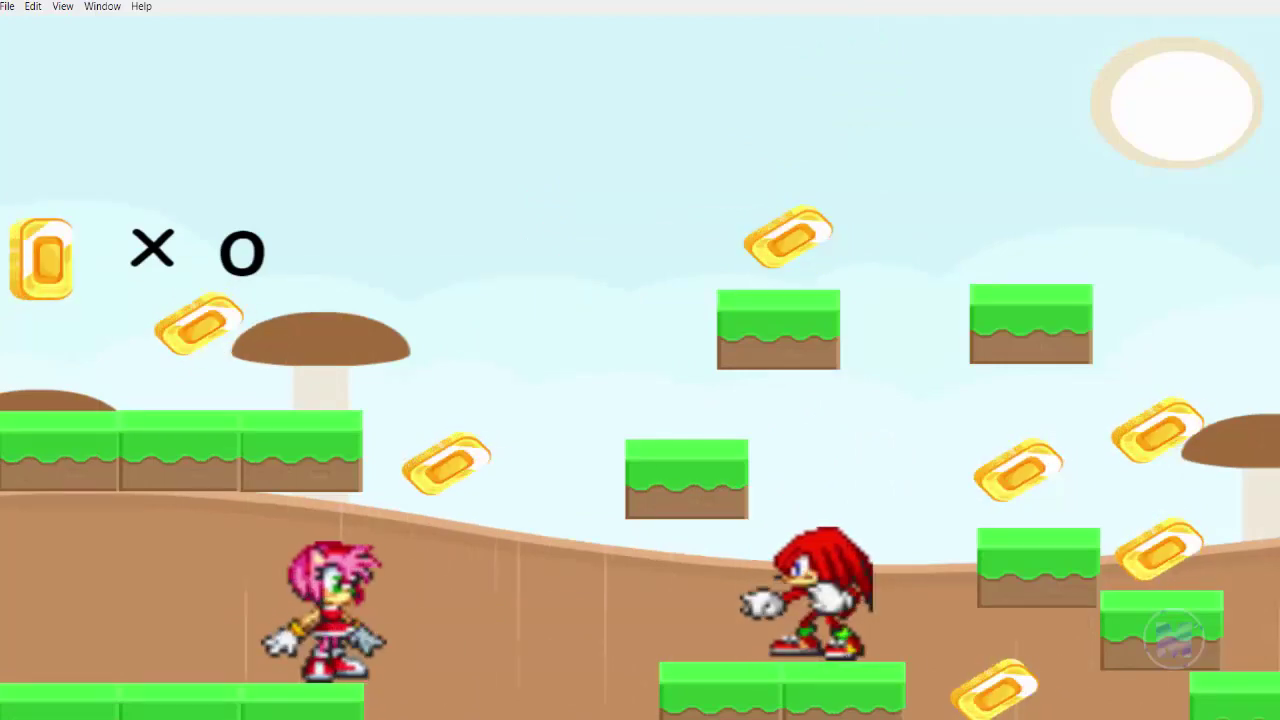
key(Right)
key(Up)
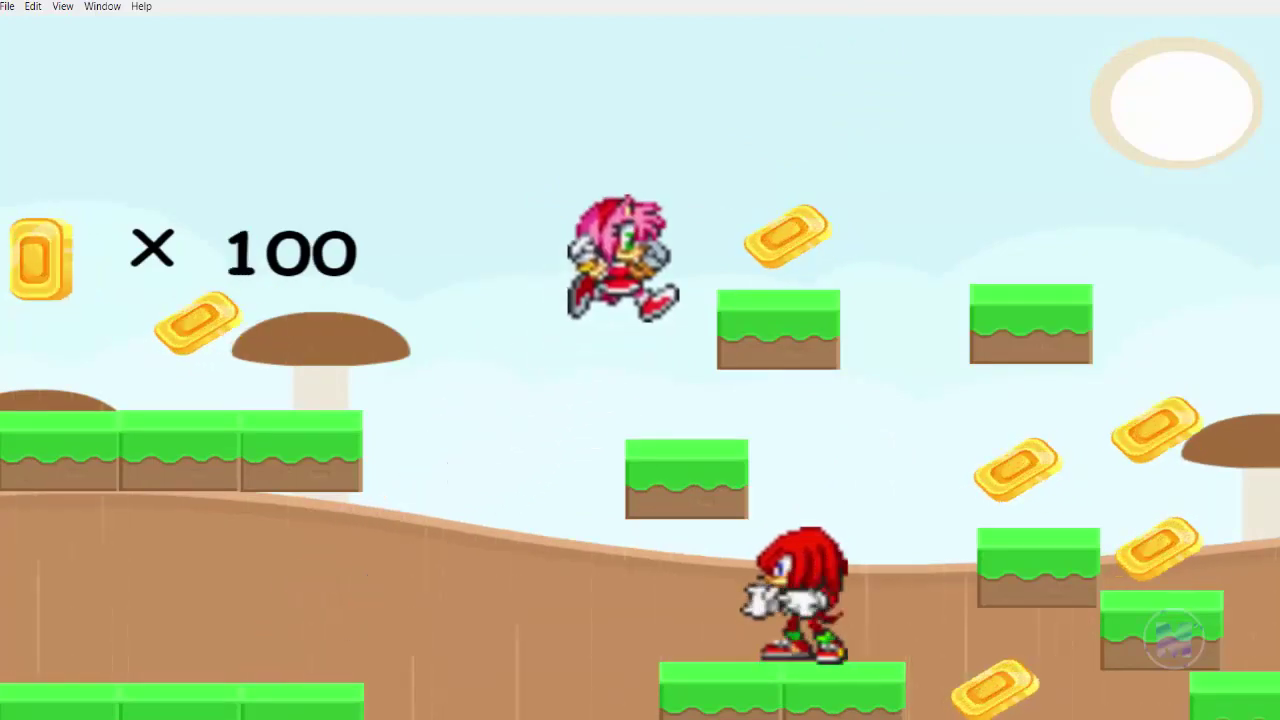
key(Left)
key(Up)
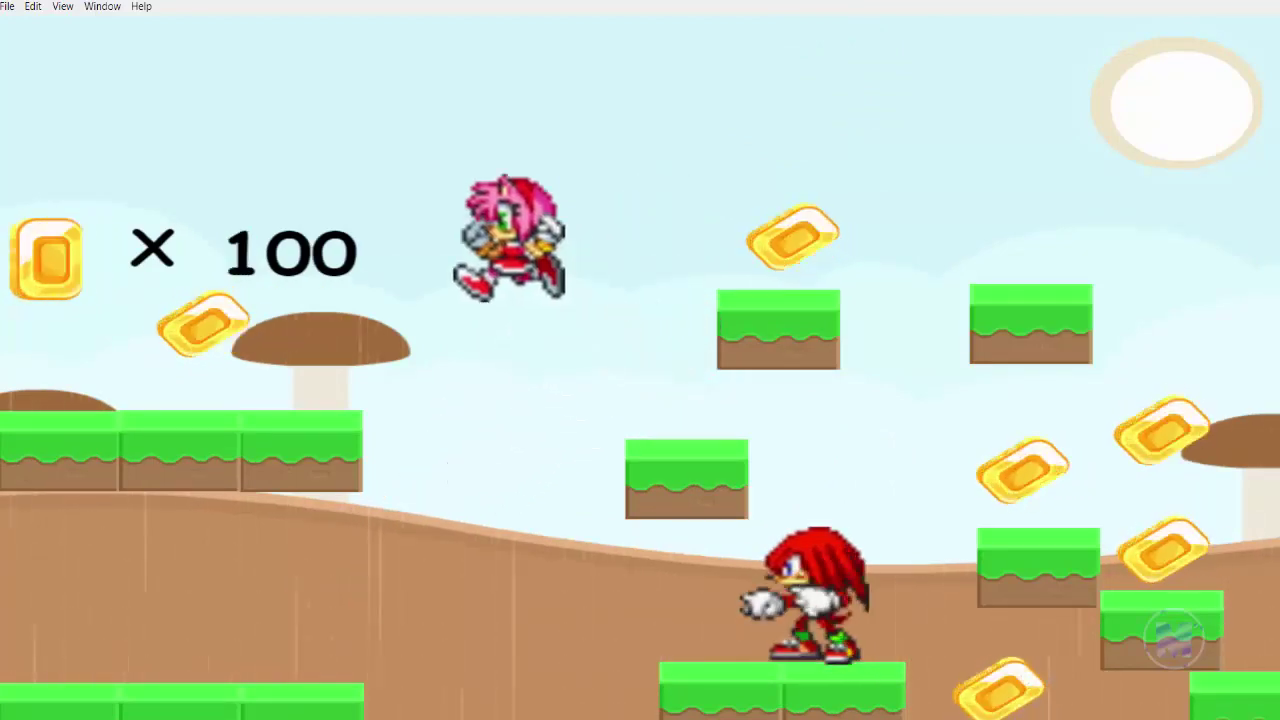
key(Right)
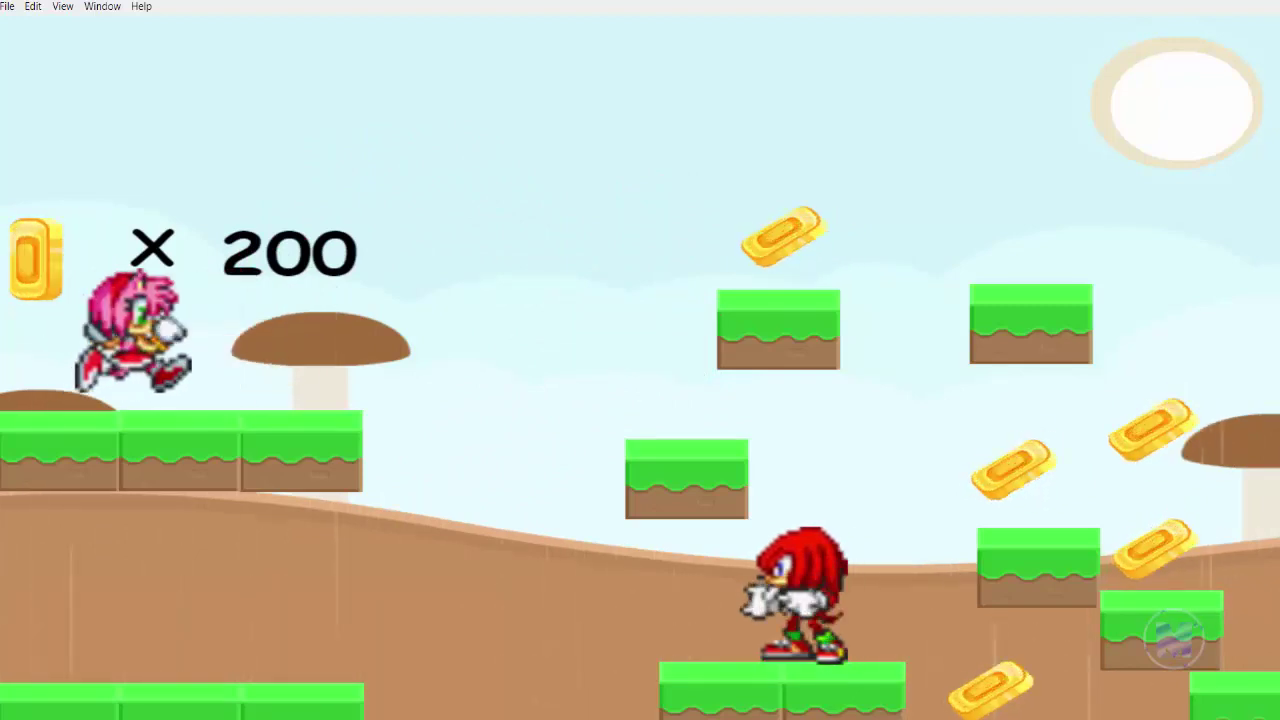
key(Up)
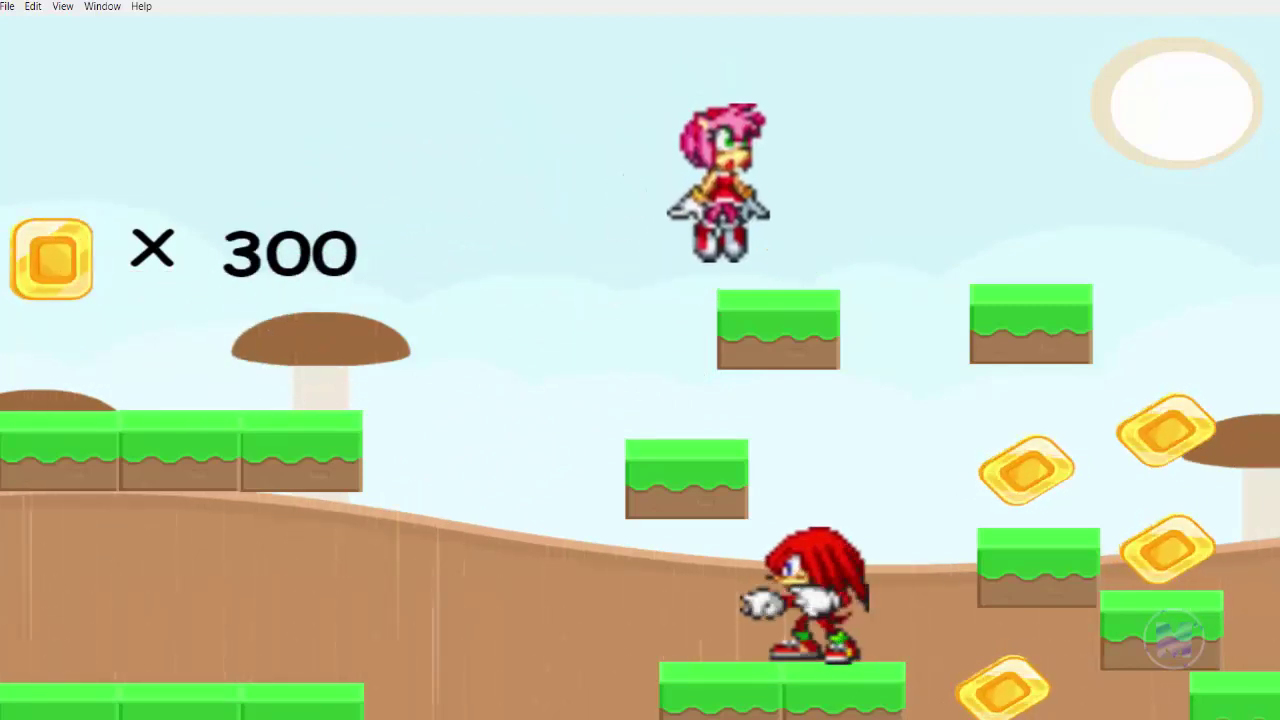
key(Up)
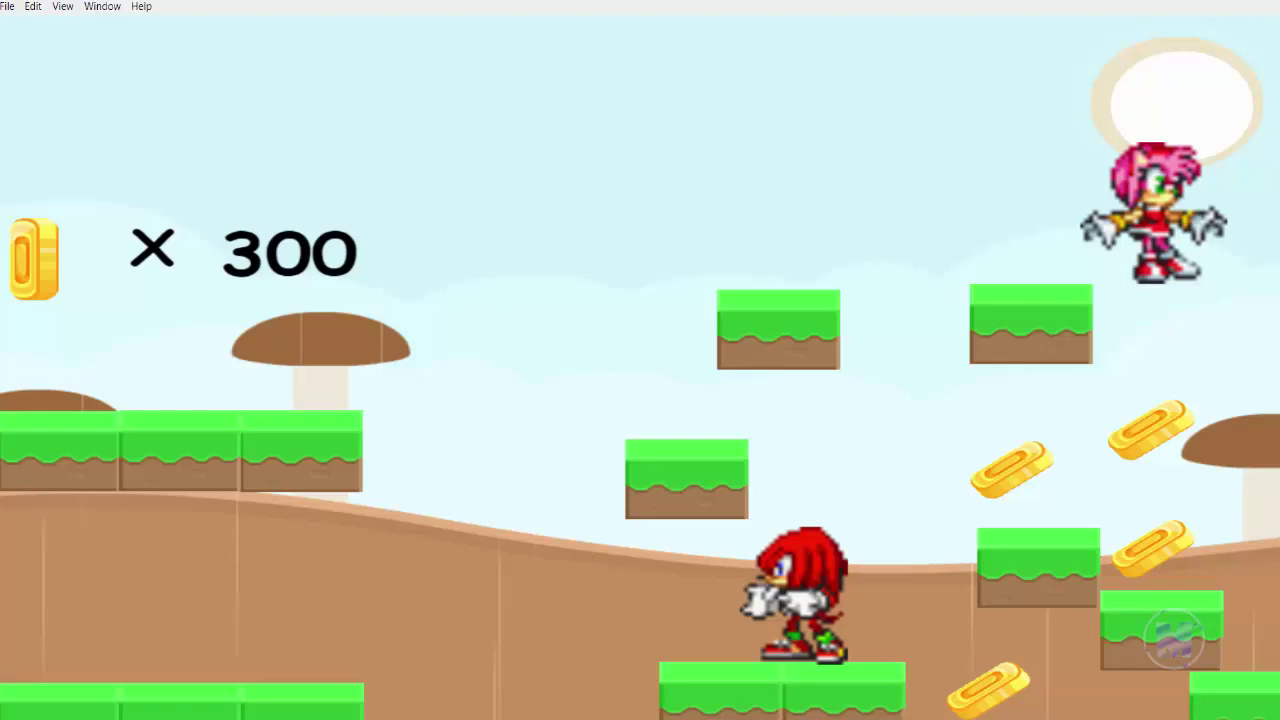
key(Left)
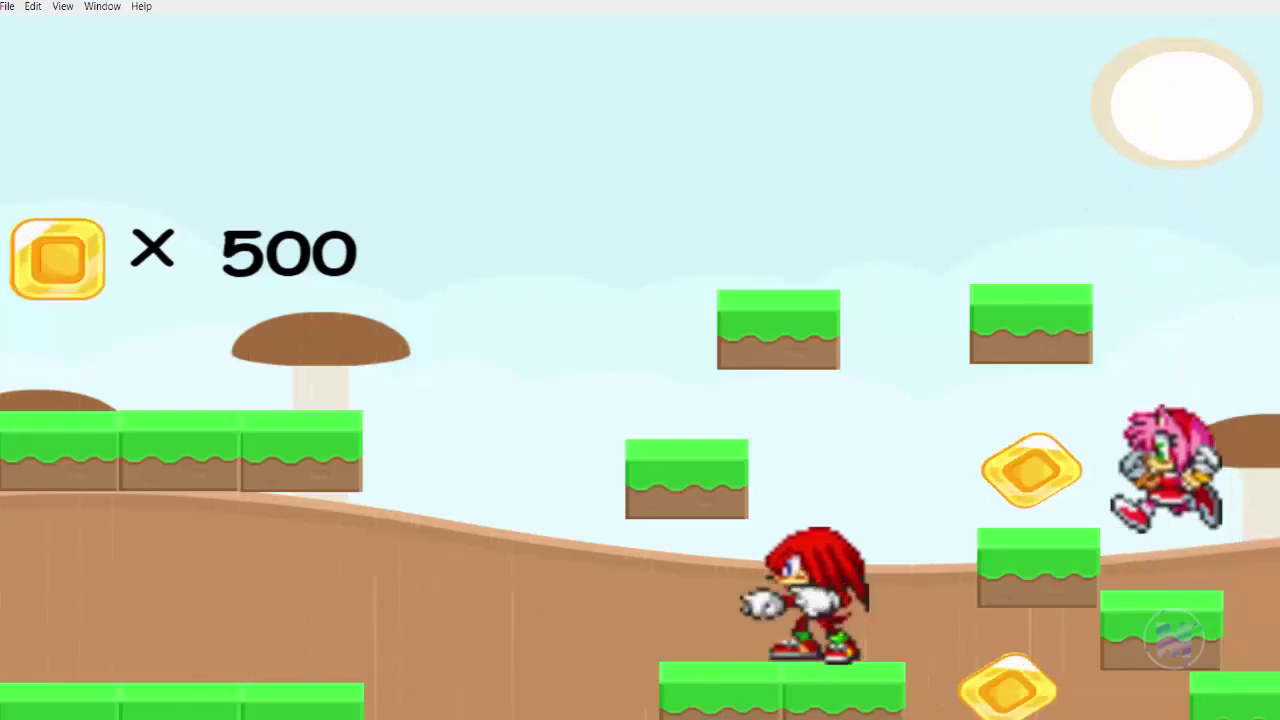
key(Up)
key(Left)
key(Up)
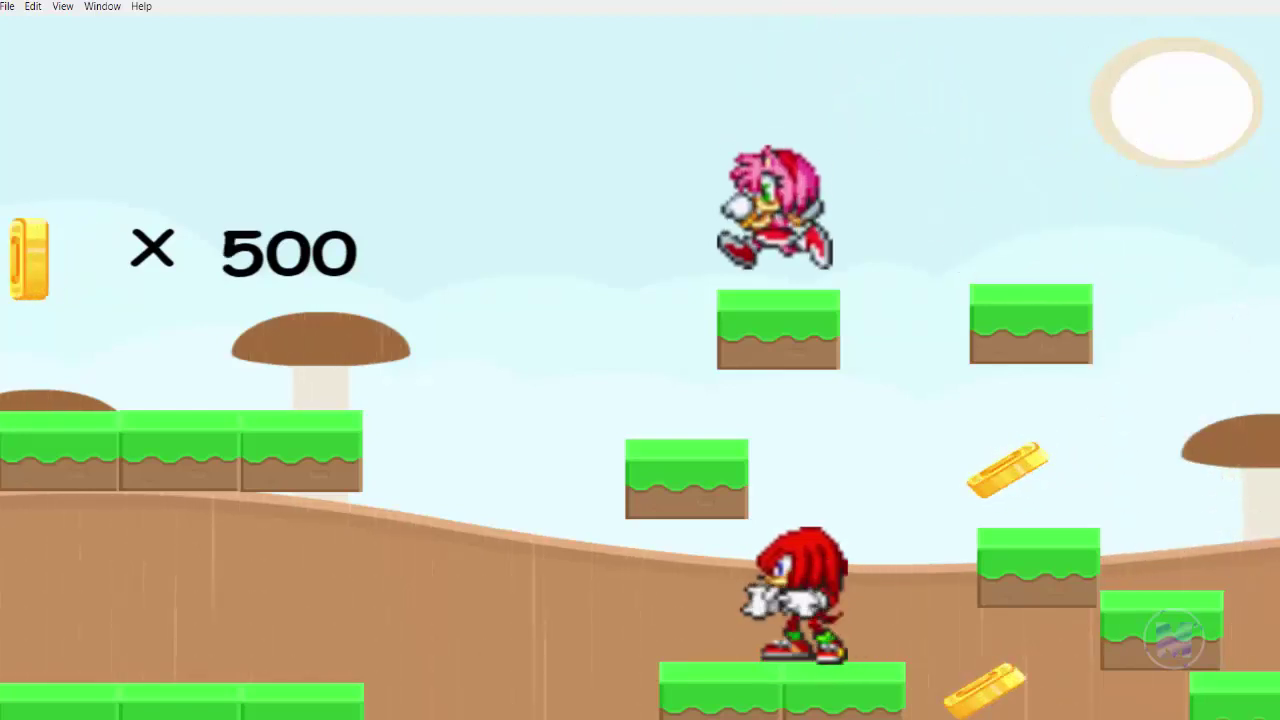
key(Left)
key(Up)
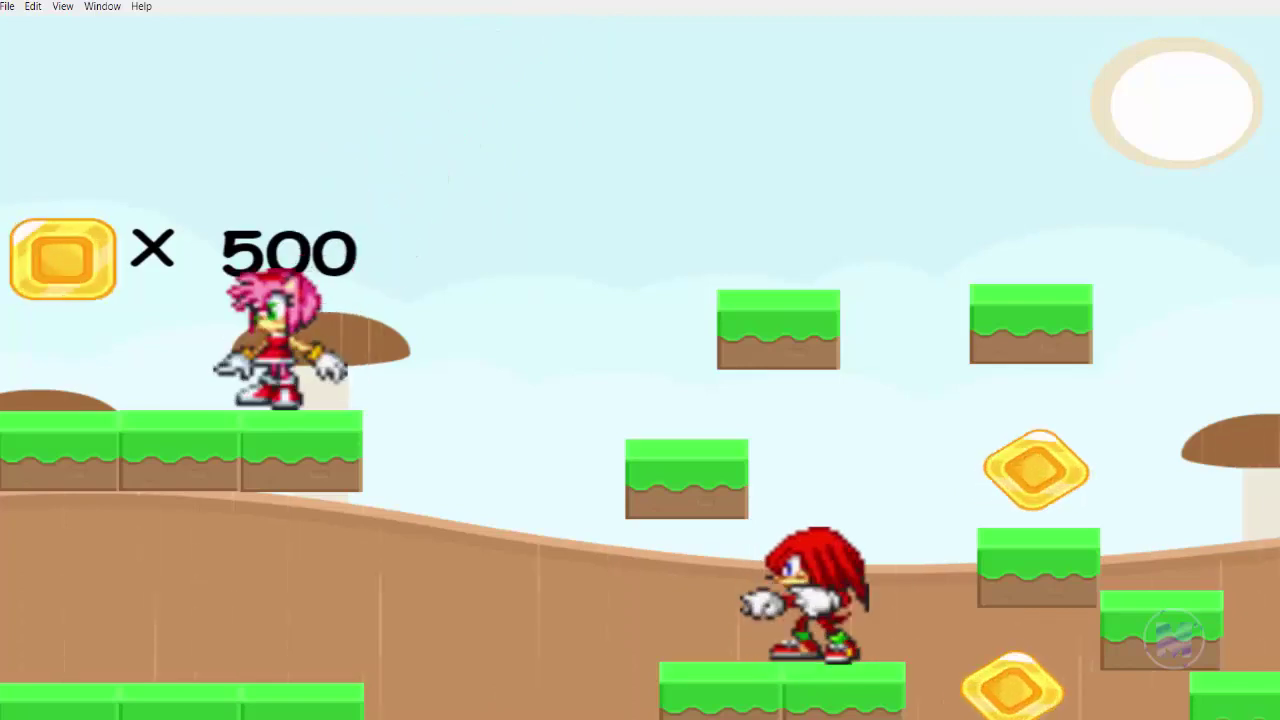
key(Right)
key(Up)
Step: Grab the floating and remaining coins until the counter shows ×700 and YOU WIN! appears
key(Up)
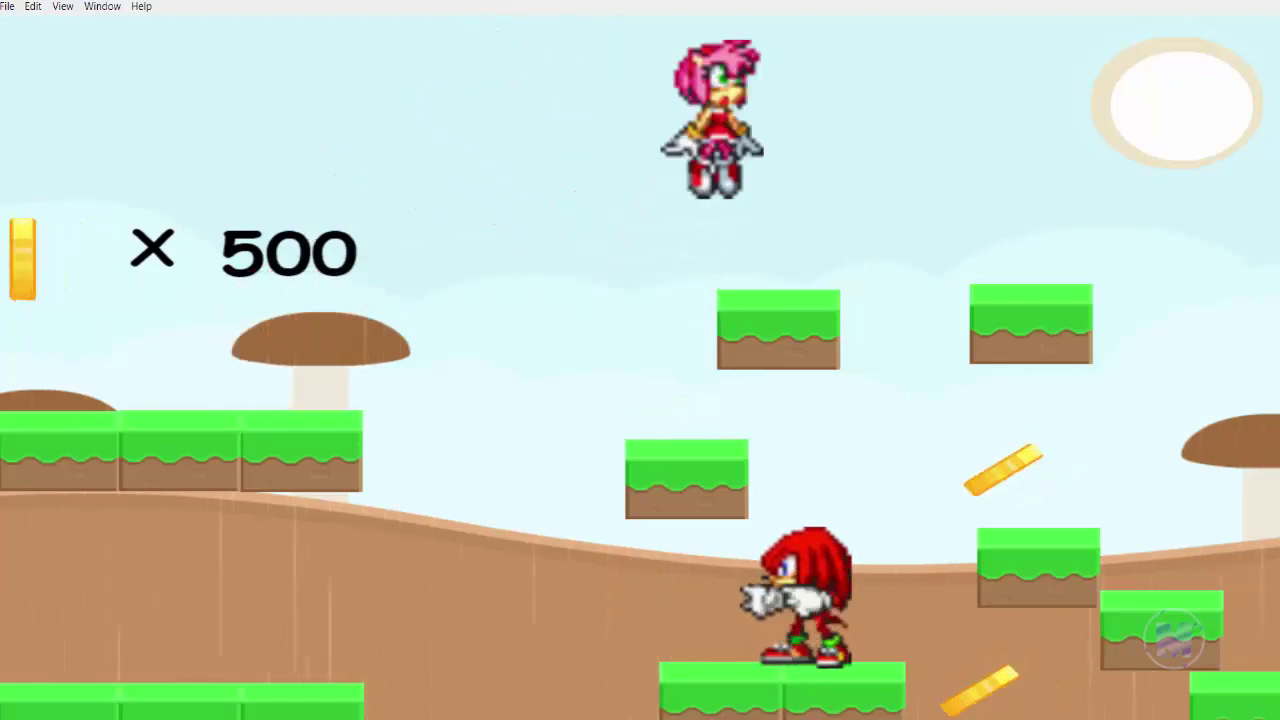
key(Right)
key(Up)
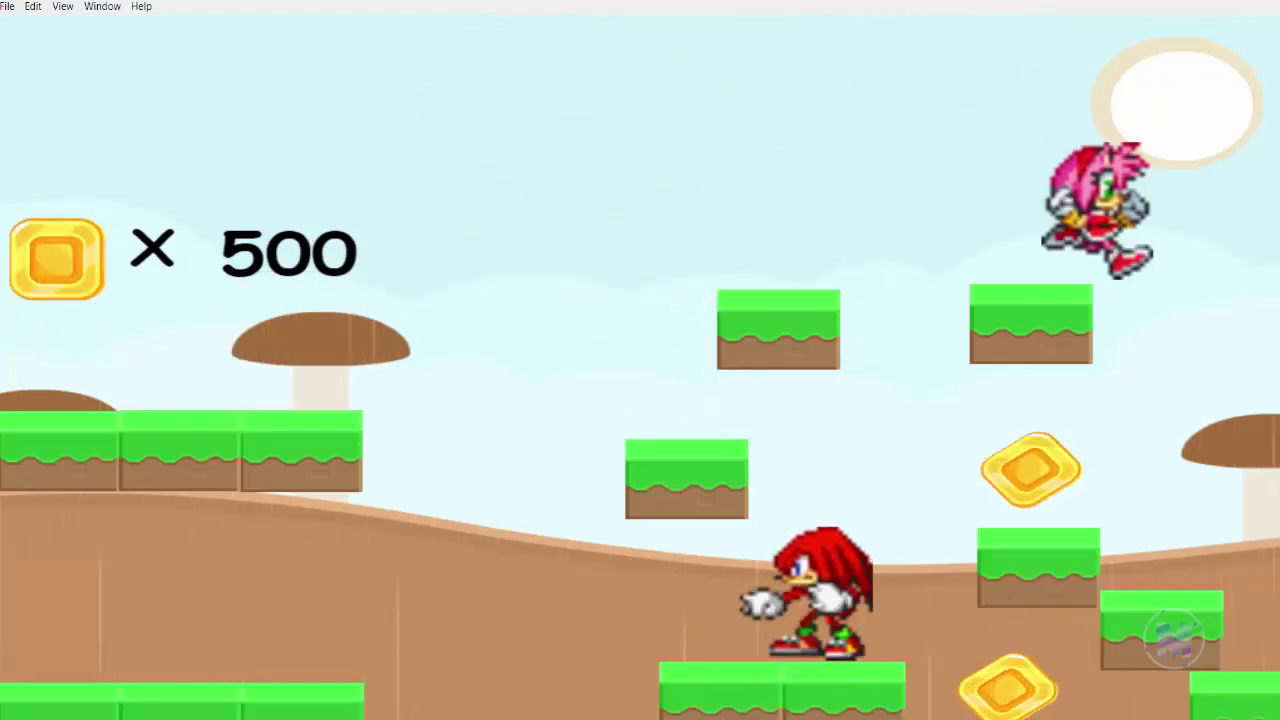
key(Left)
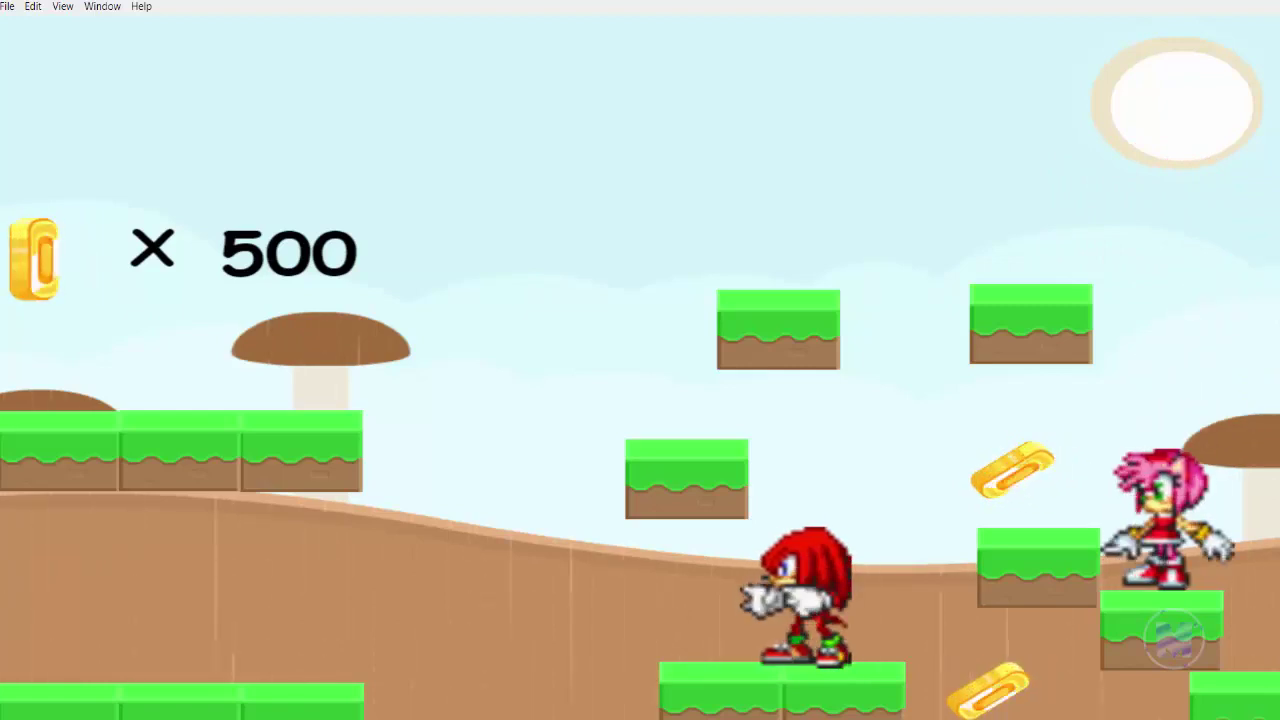
key(Up)
key(Left)
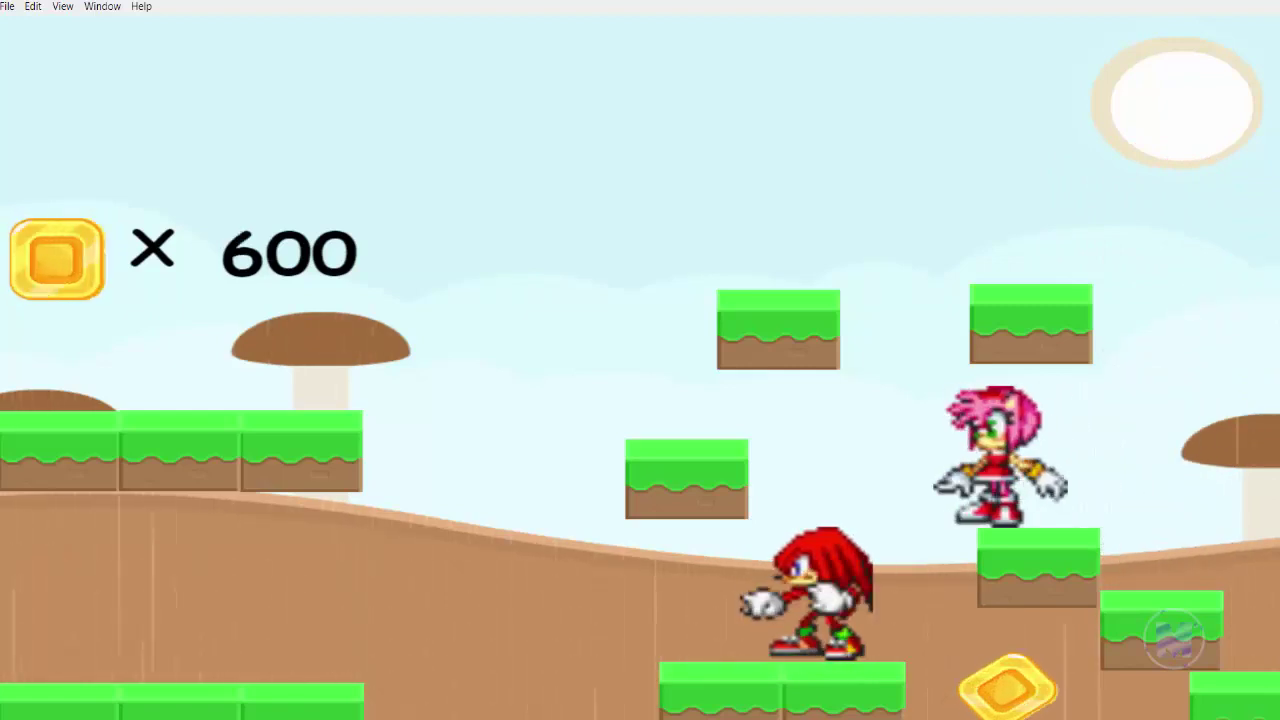
key(Right)
key(Left)
key(Up)
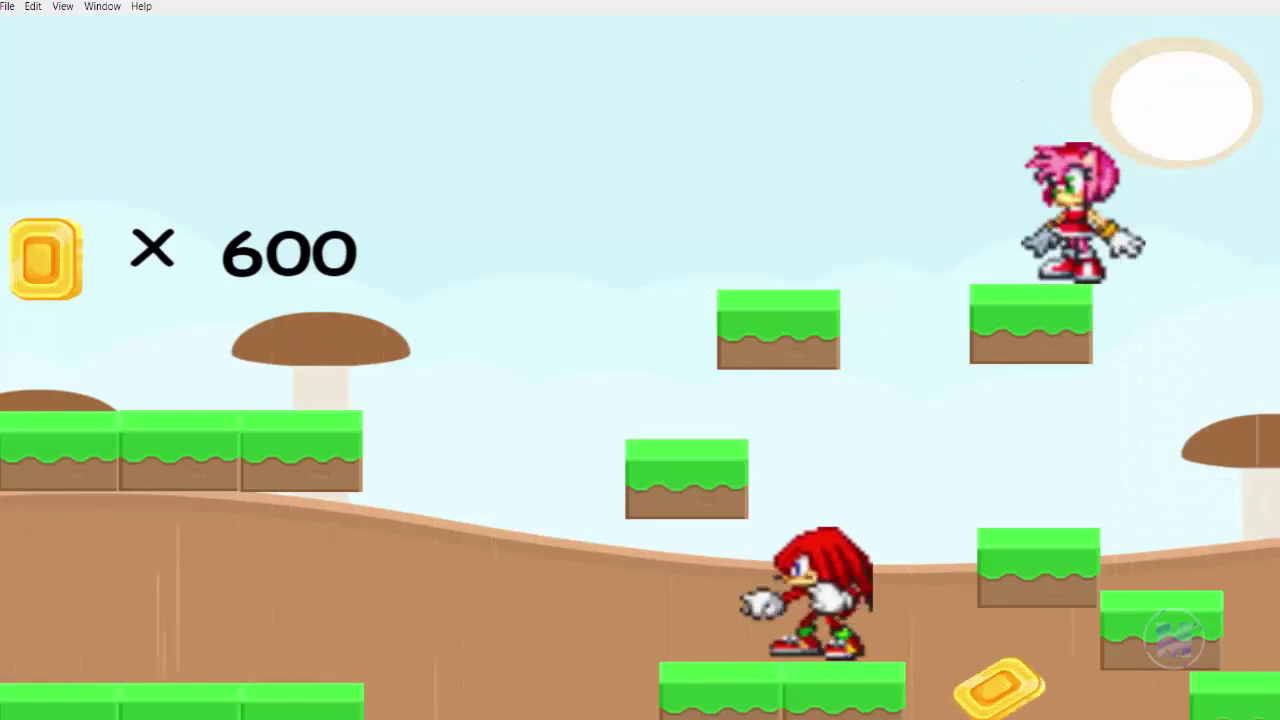
key(Left)
key(Up)
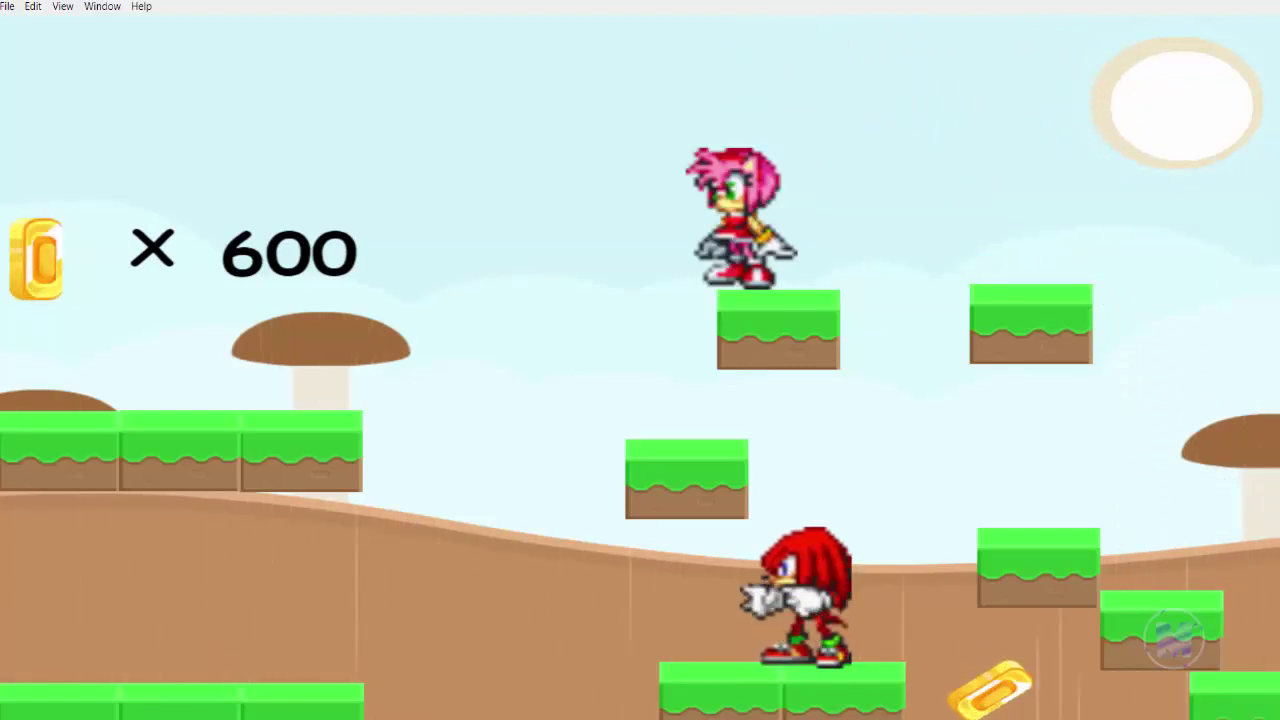
key(Left)
key(Up)
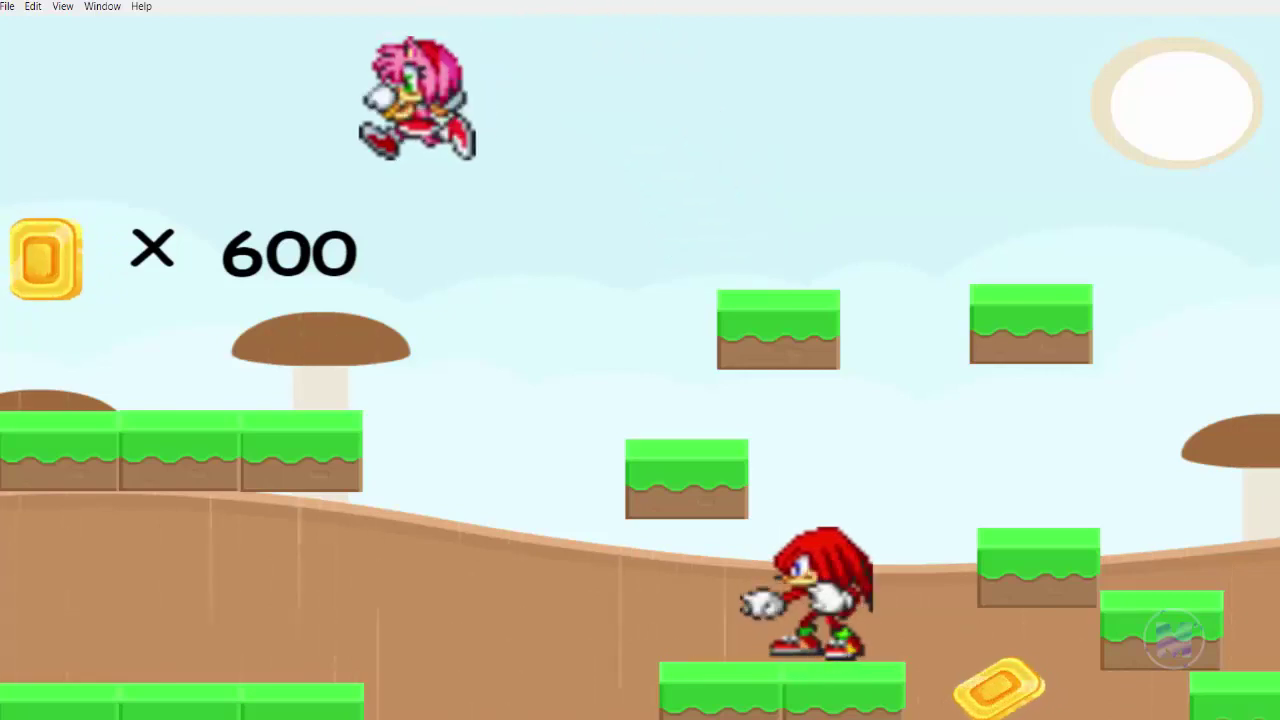
key(Right)
key(Up)
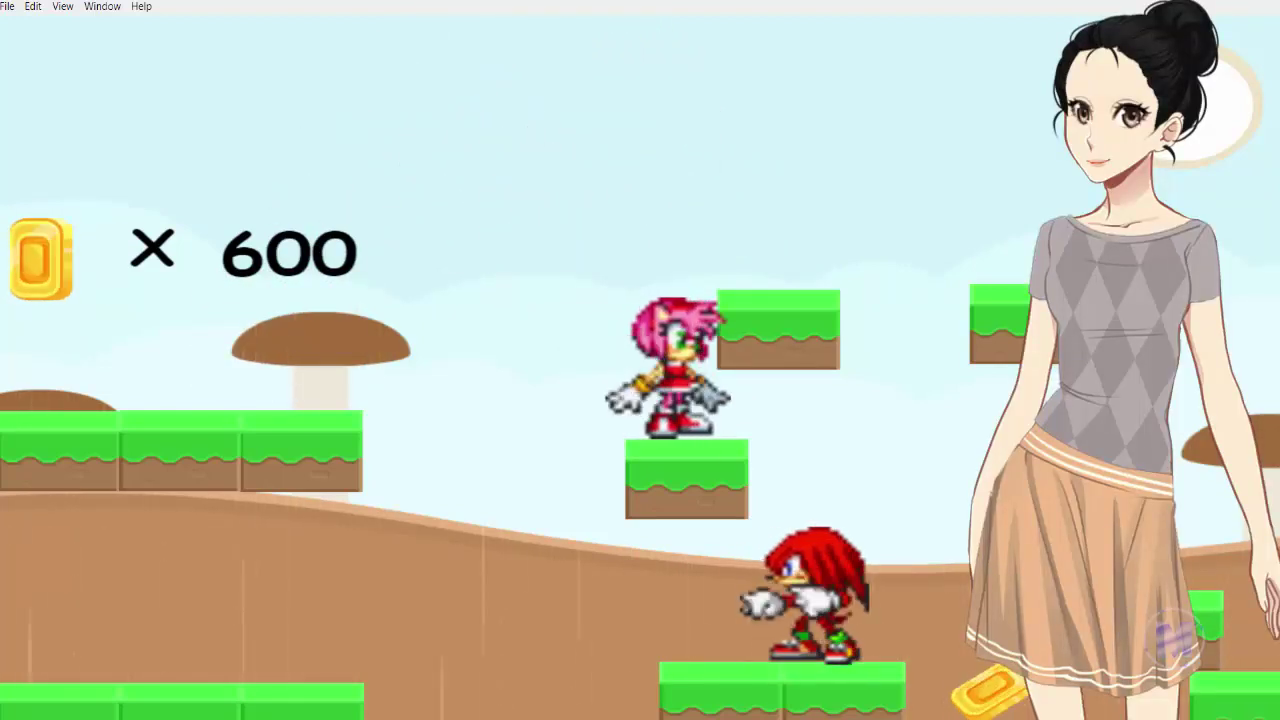
key(Up)
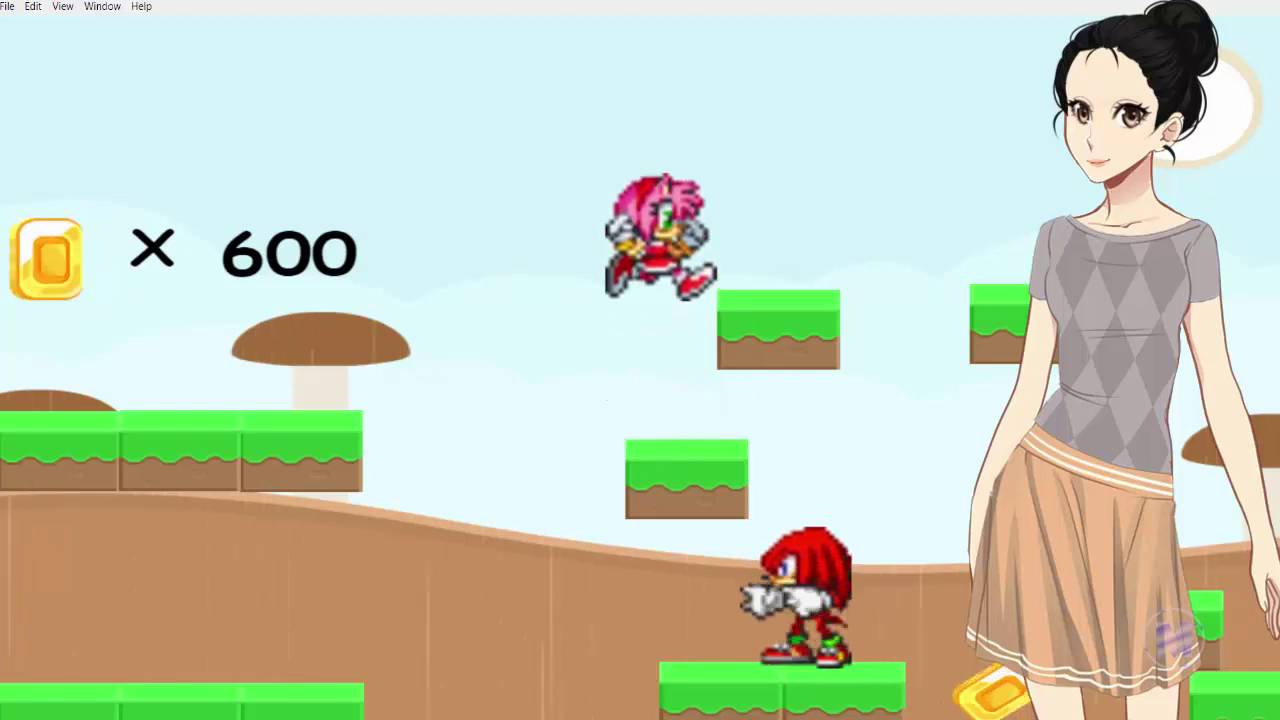
key(Right)
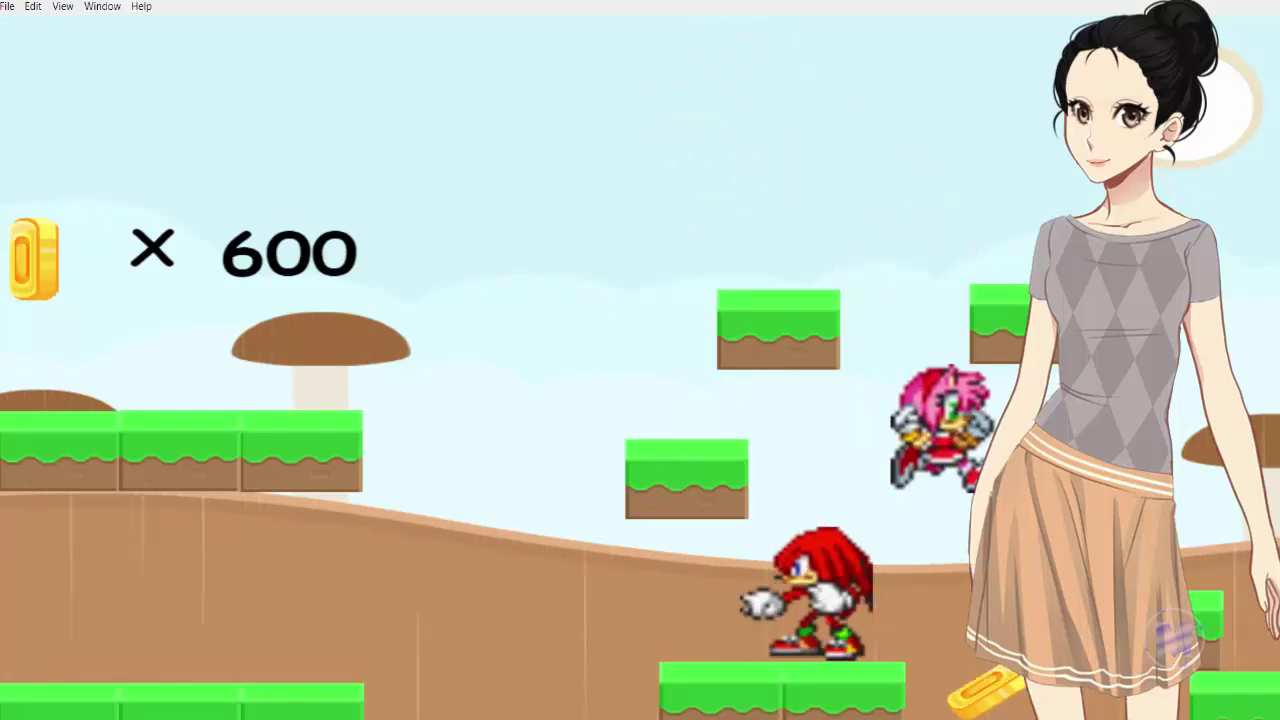
key(Left)
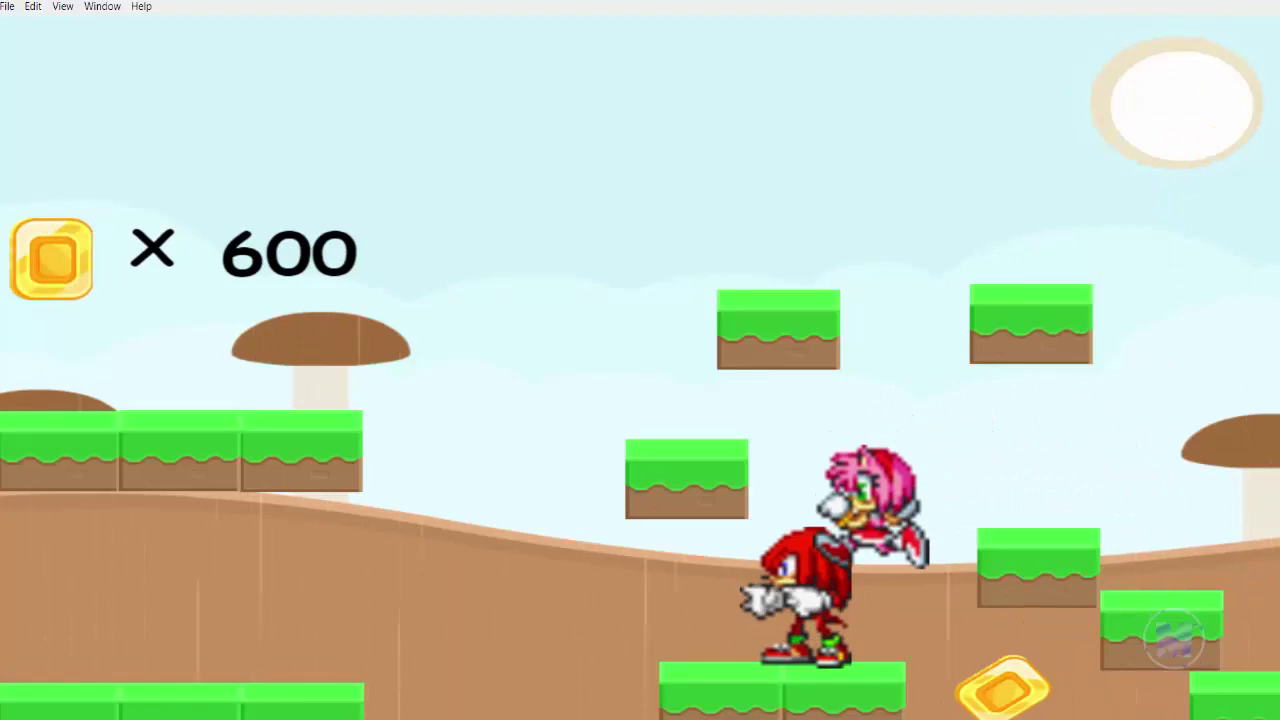
key(Right)
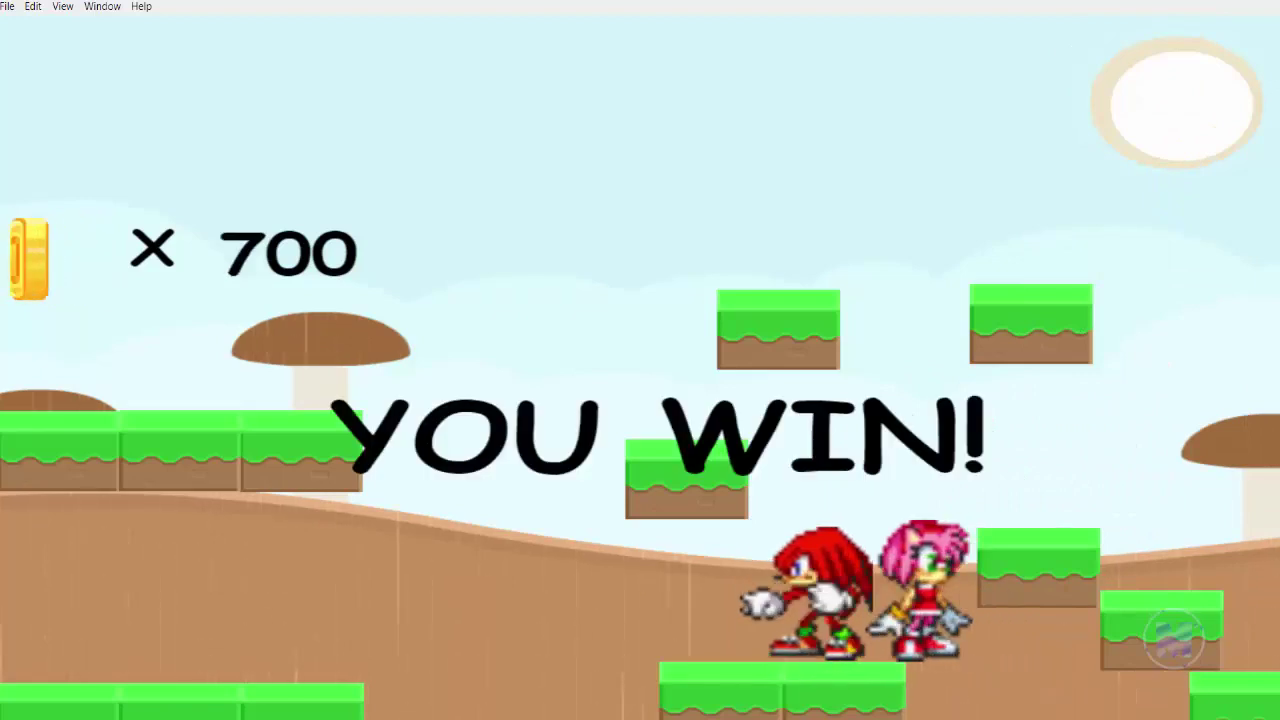
key(Left)
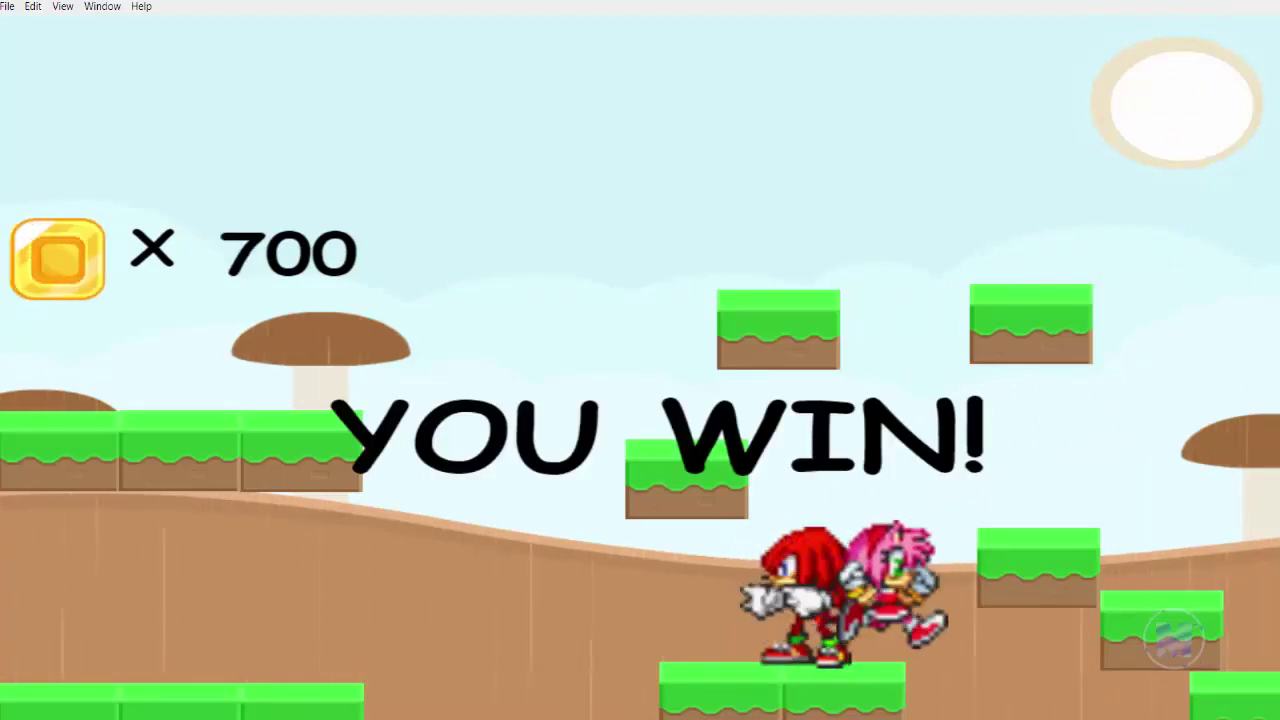
key(Right)
key(space)
key(Left)
key(space)
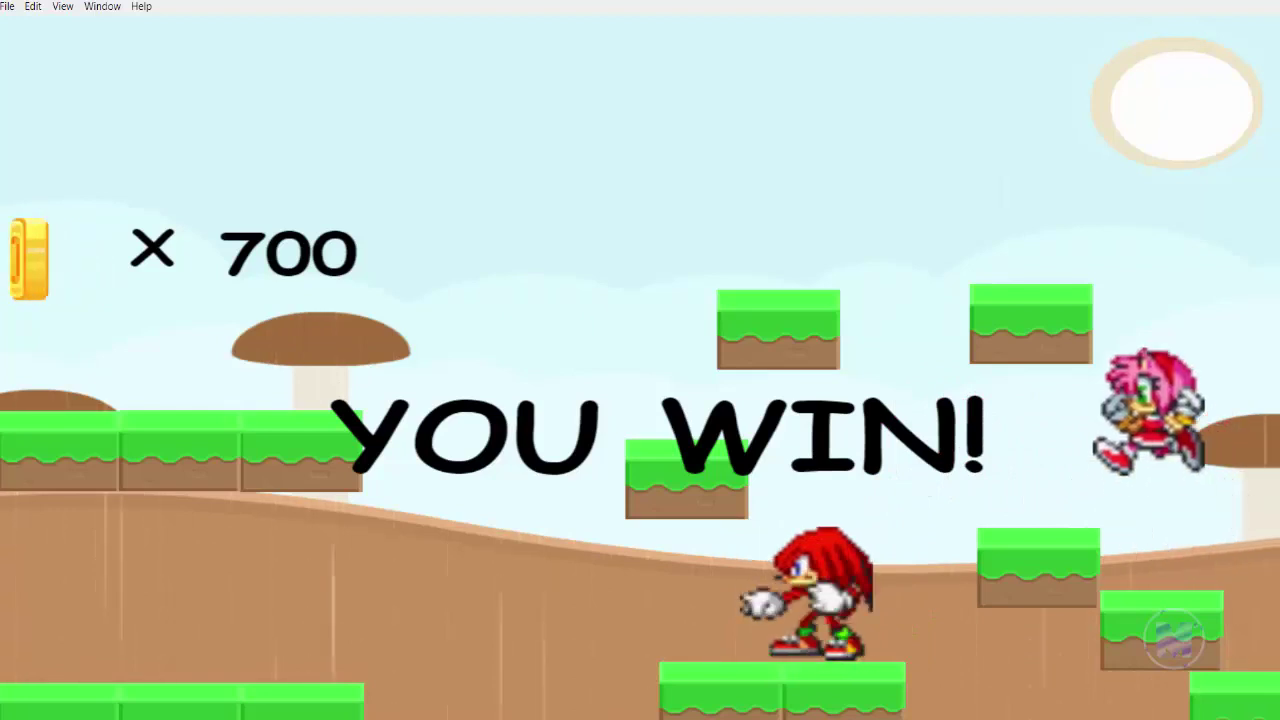